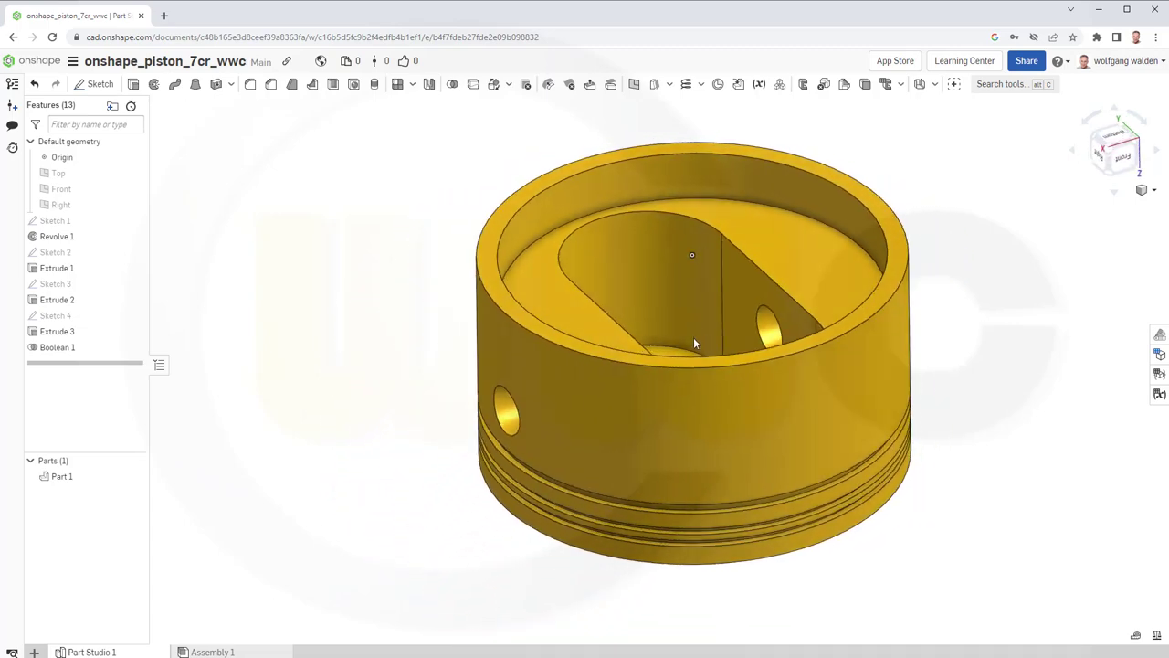
Review the dimensioned piston drawing kolben_stern.pdf, then return to the empty Onshape Part Studio
mouse_move(690, 345)
right_down()
mouse_move(673, 369)
mouse_move(691, 345)
right_up()
key(alt+Tab)
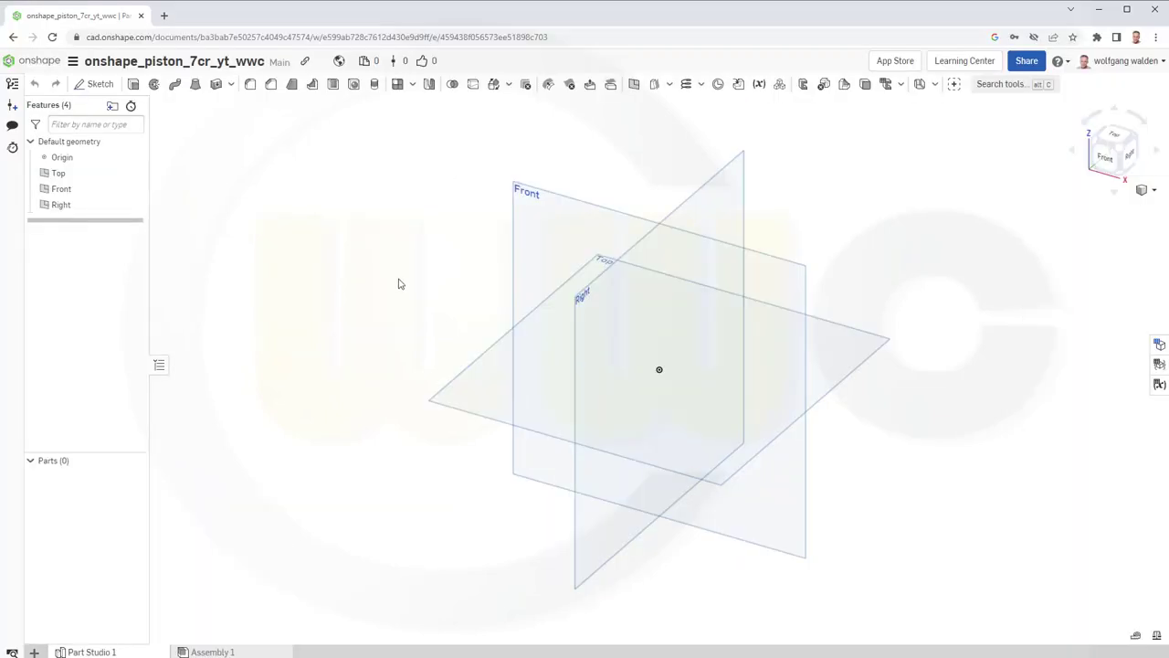
mouse_move(398, 284)
right_down()
mouse_move(407, 256)
mouse_move(413, 295)
mouse_move(395, 274)
mouse_move(406, 276)
right_up()
Start a sketch on the Front plane, view it normal, and draw the bottom edge and lower right side
click(94, 83)
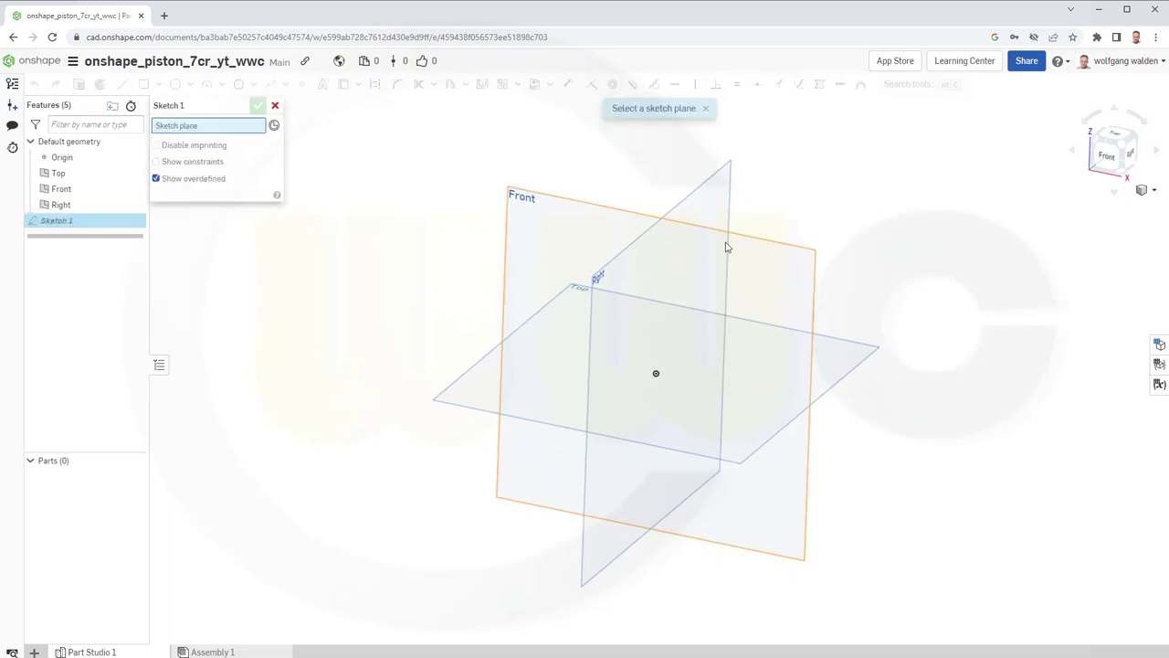
click(782, 247)
click(1108, 157)
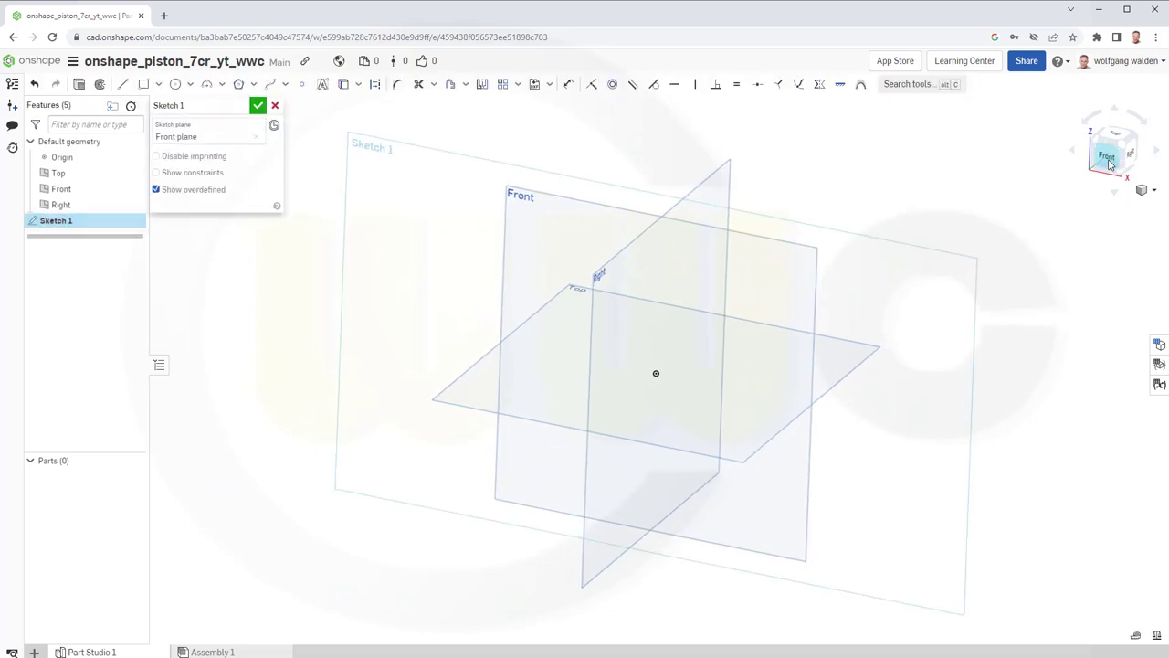
click(122, 83)
click(703, 348)
click(832, 347)
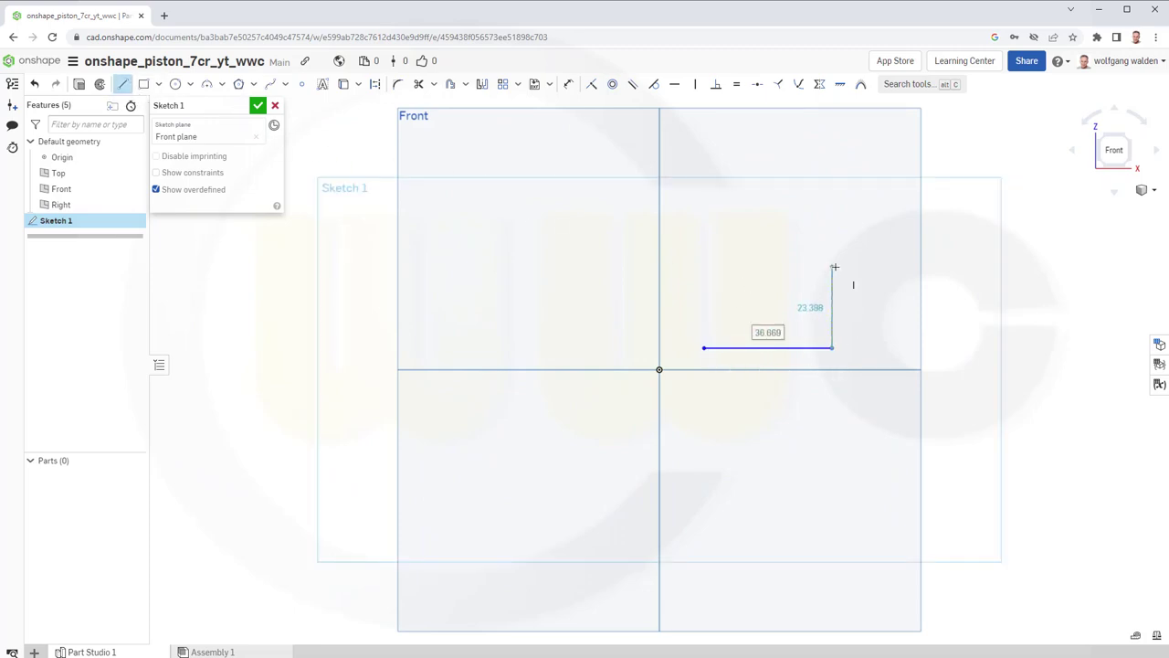
click(833, 265)
Draw the first two ring-groove notches up the profile's right side
click(808, 265)
click(808, 236)
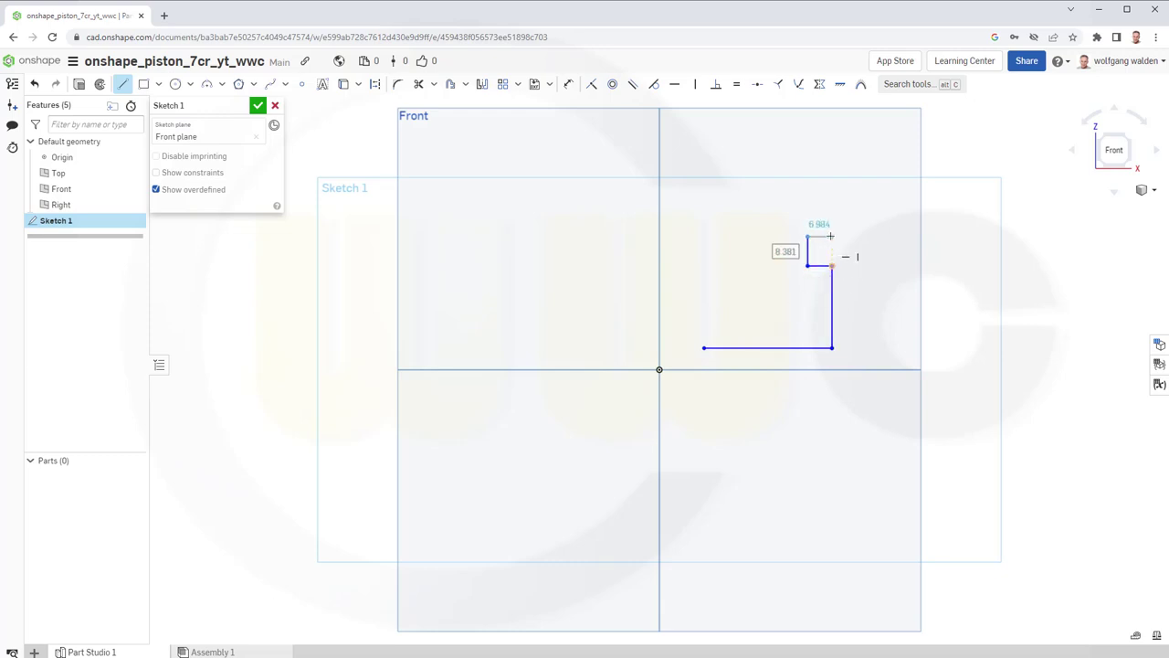
click(831, 236)
click(832, 205)
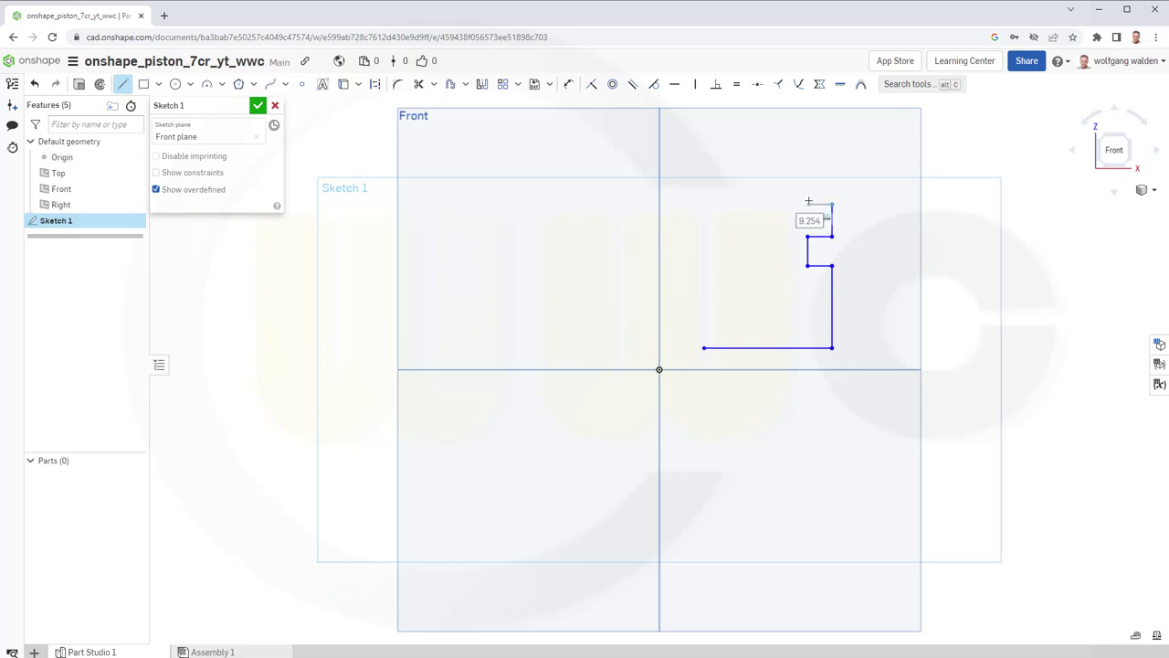
middle_drag(807, 201, 776, 223)
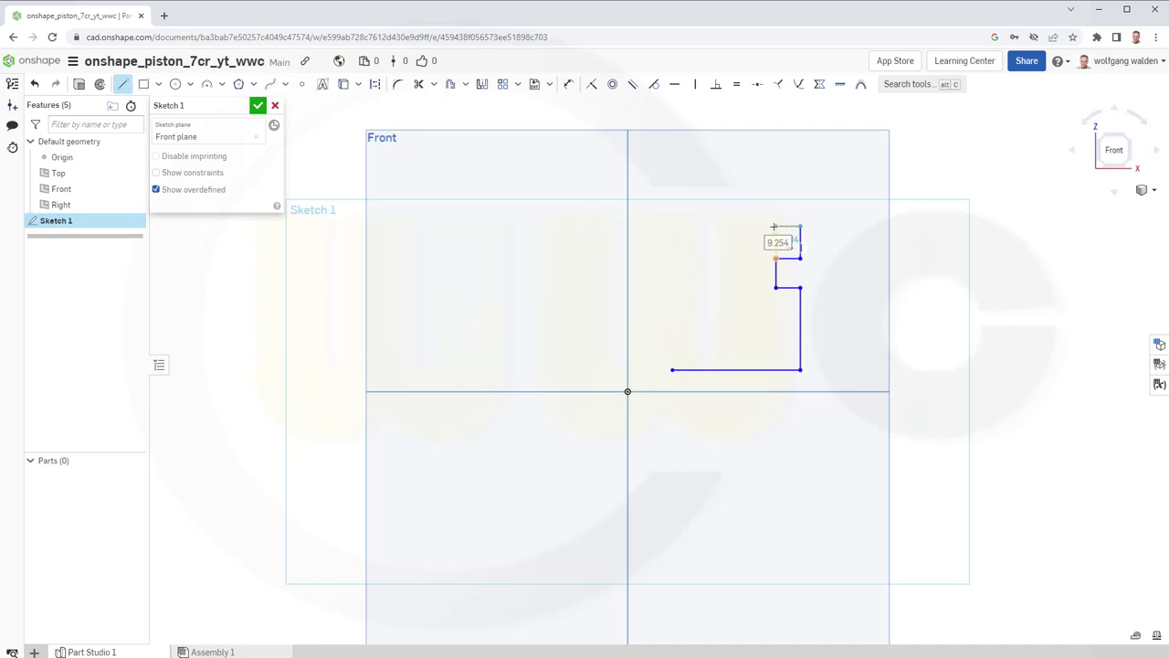
click(775, 227)
click(776, 189)
click(801, 189)
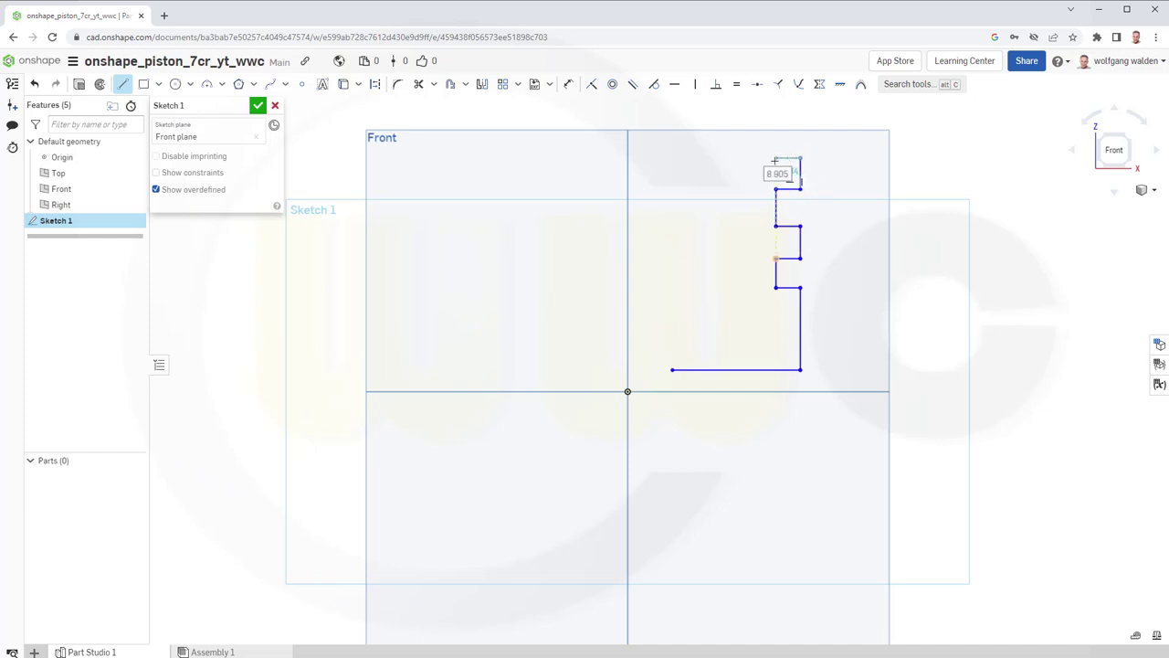
Draw the third notch and the top edge, then close the outline at its start point
click(776, 157)
click(775, 140)
click(799, 139)
click(801, 107)
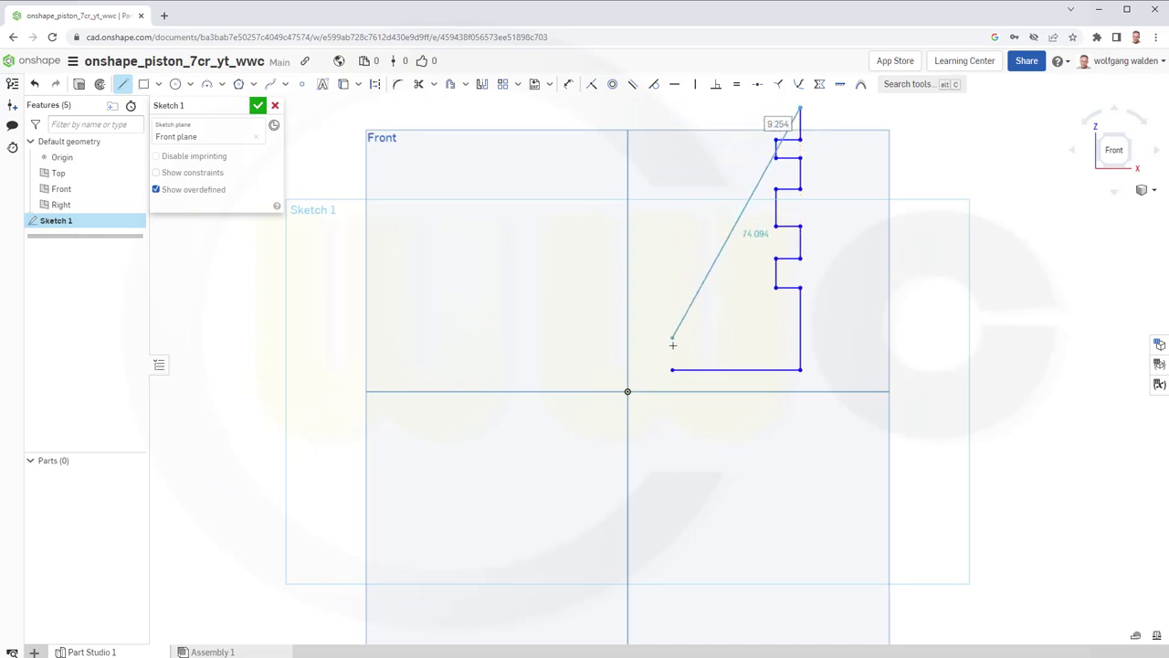
click(671, 108)
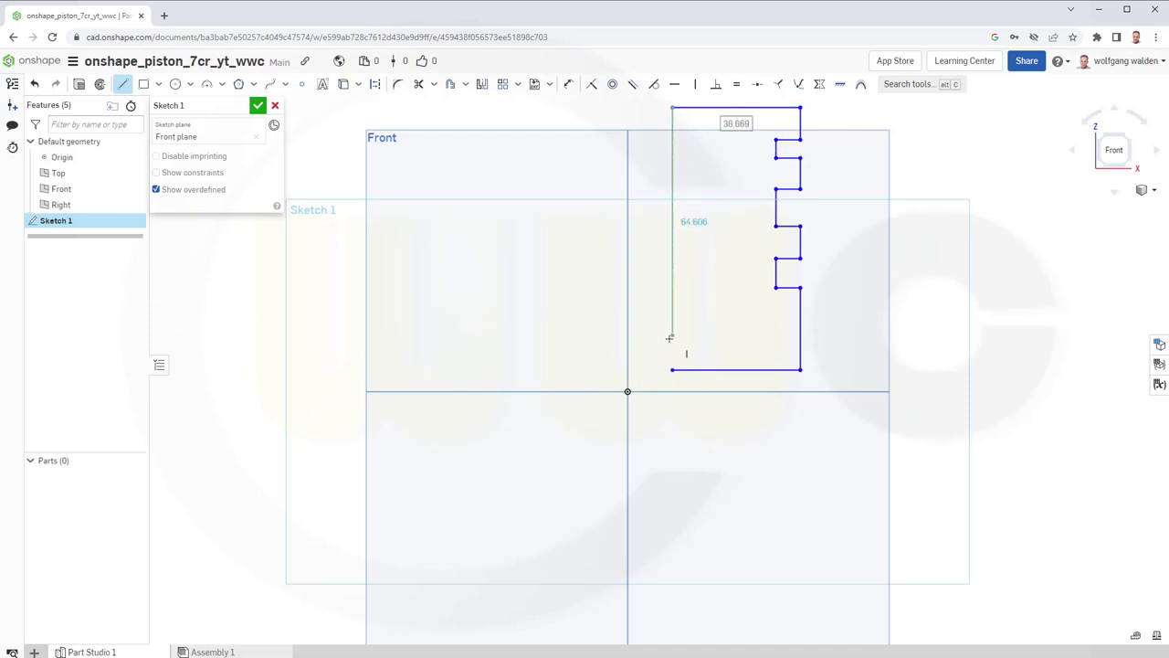
click(671, 369)
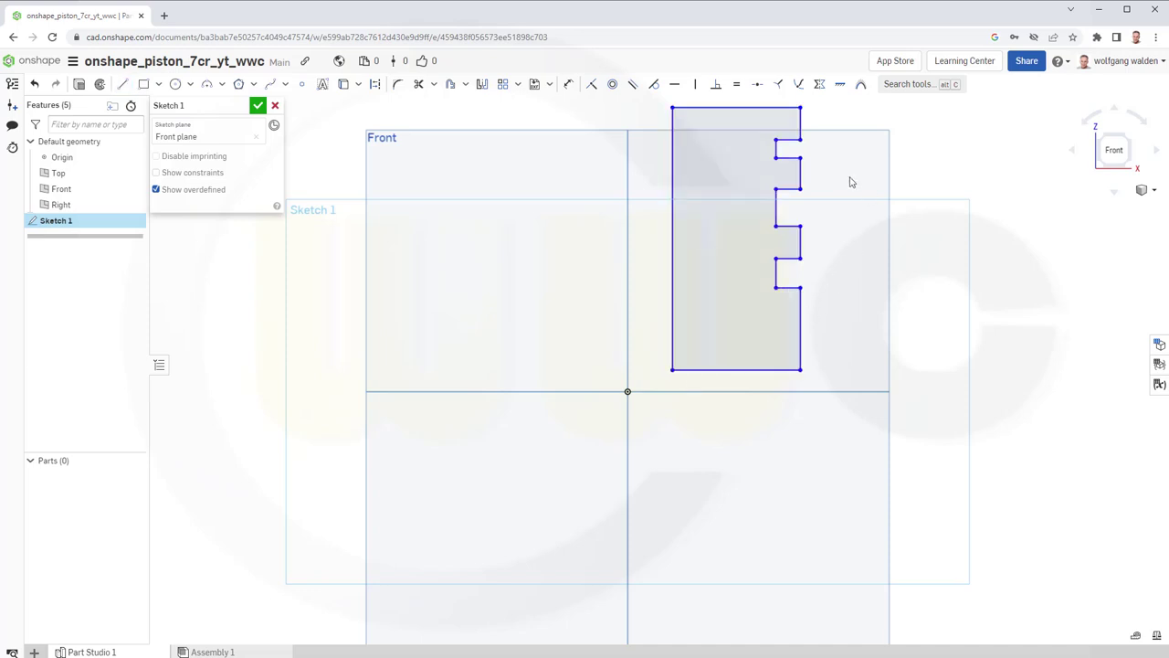
Dimension the profile width between left and right edges to 62 mm
middle_drag(851, 188, 802, 291)
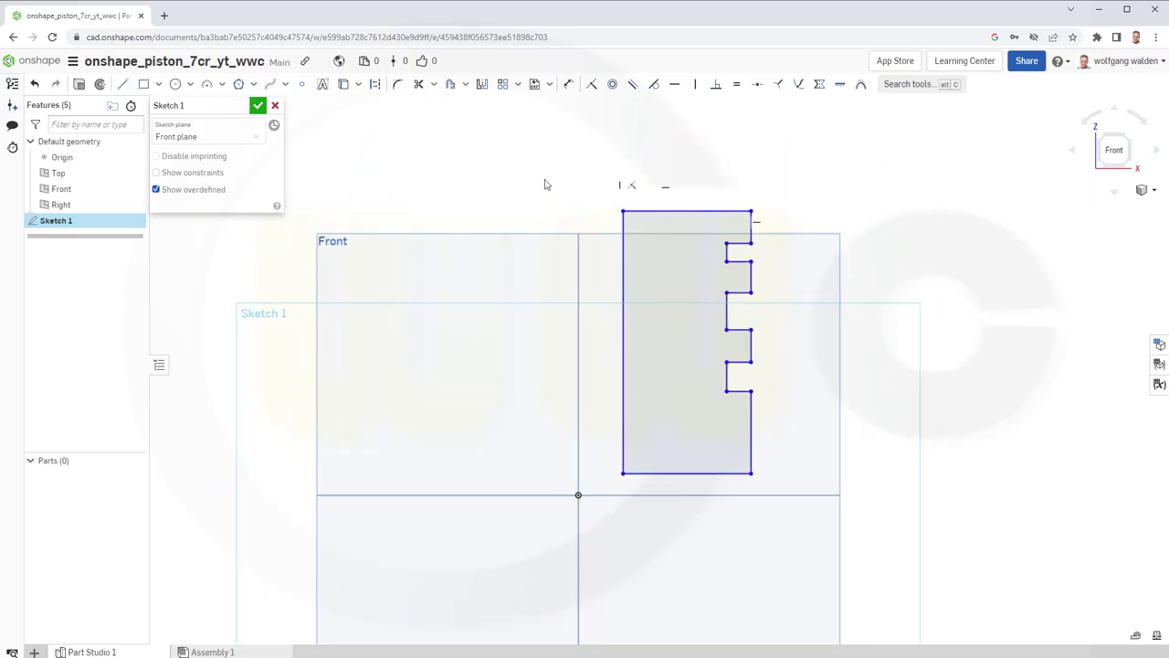
click(568, 83)
click(623, 440)
click(752, 439)
click(711, 517)
text(62)
key(Return)
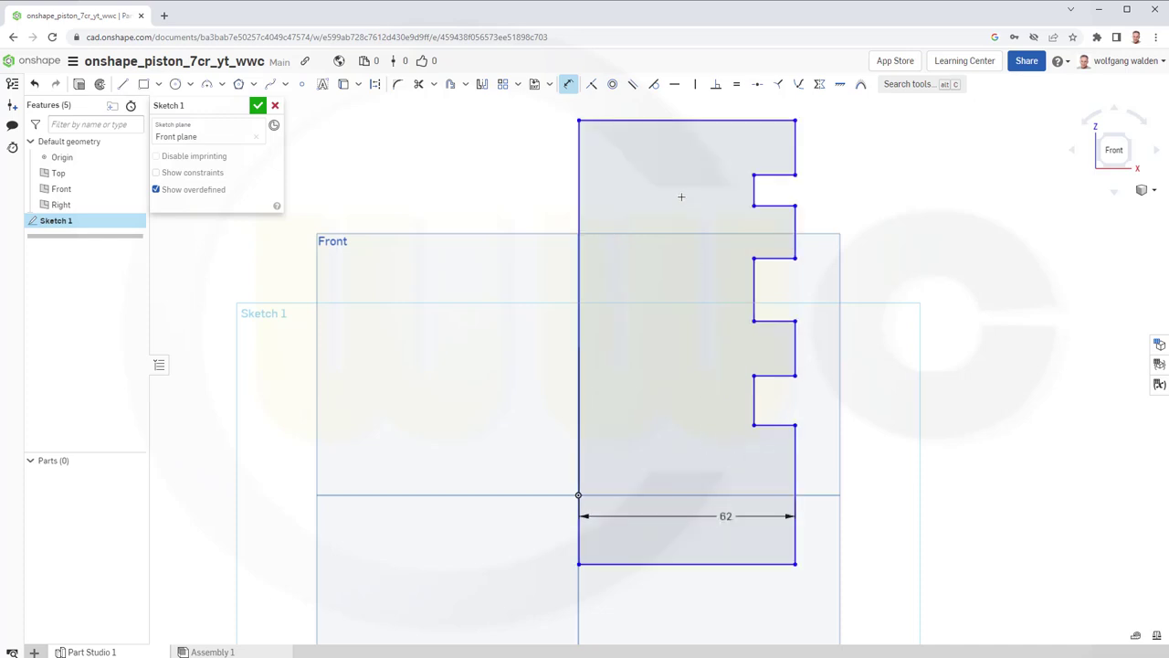
Dimension the first notch's offsets from the top edge to 6 and 8 mm
click(729, 120)
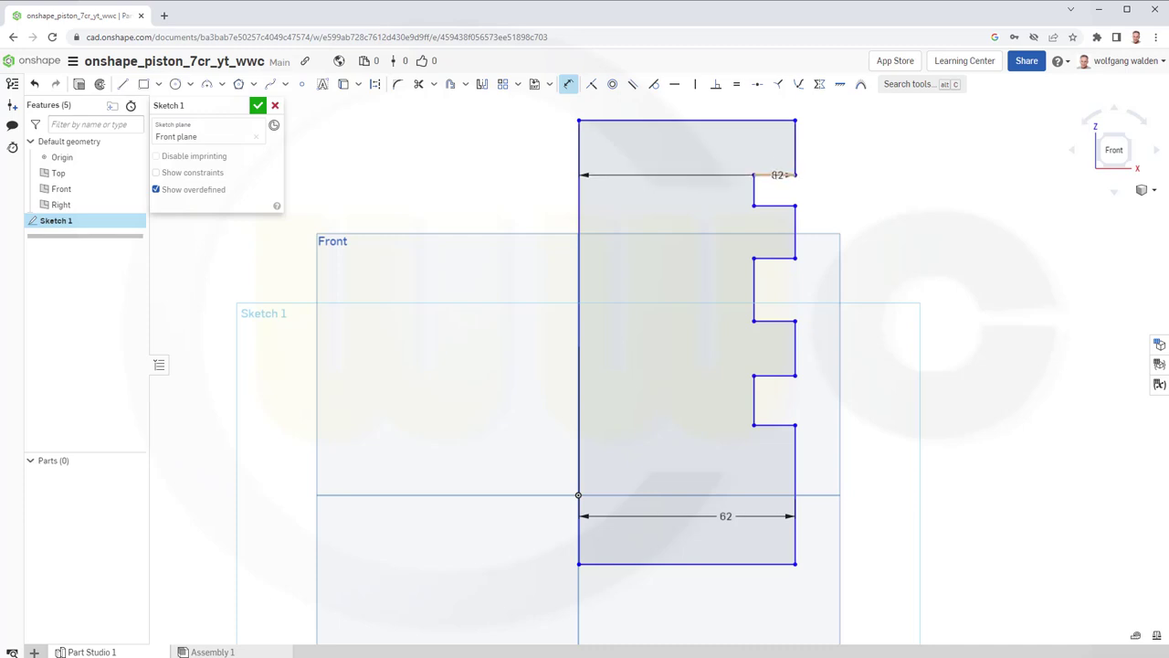
click(775, 174)
click(824, 152)
text(6)
key(Return)
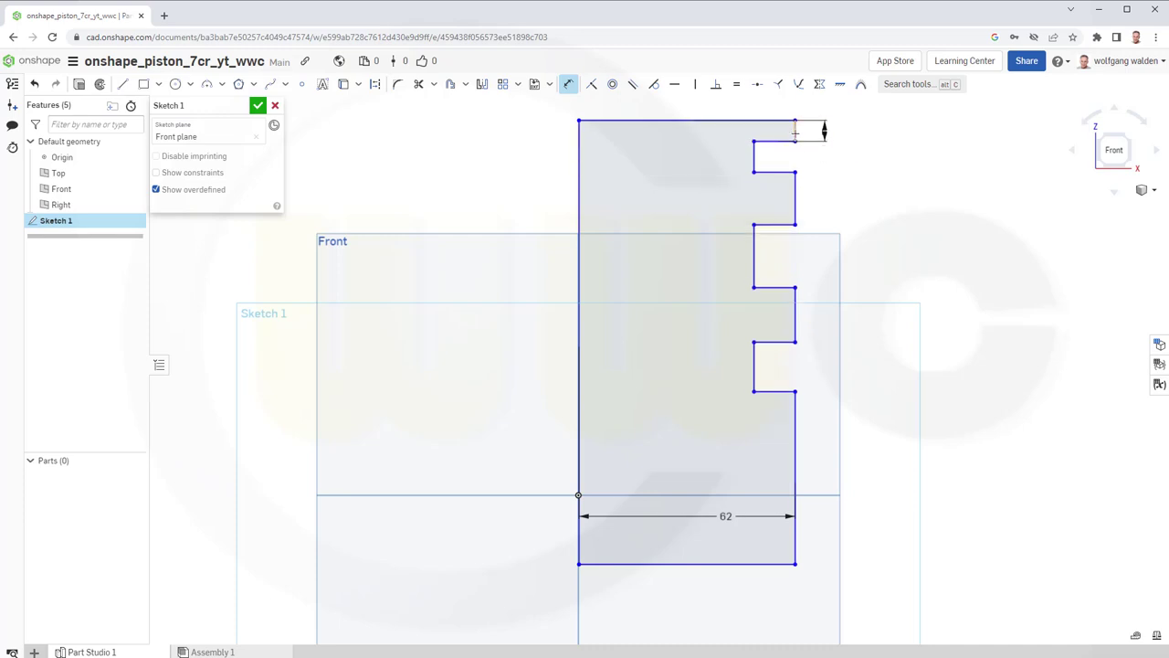
click(770, 118)
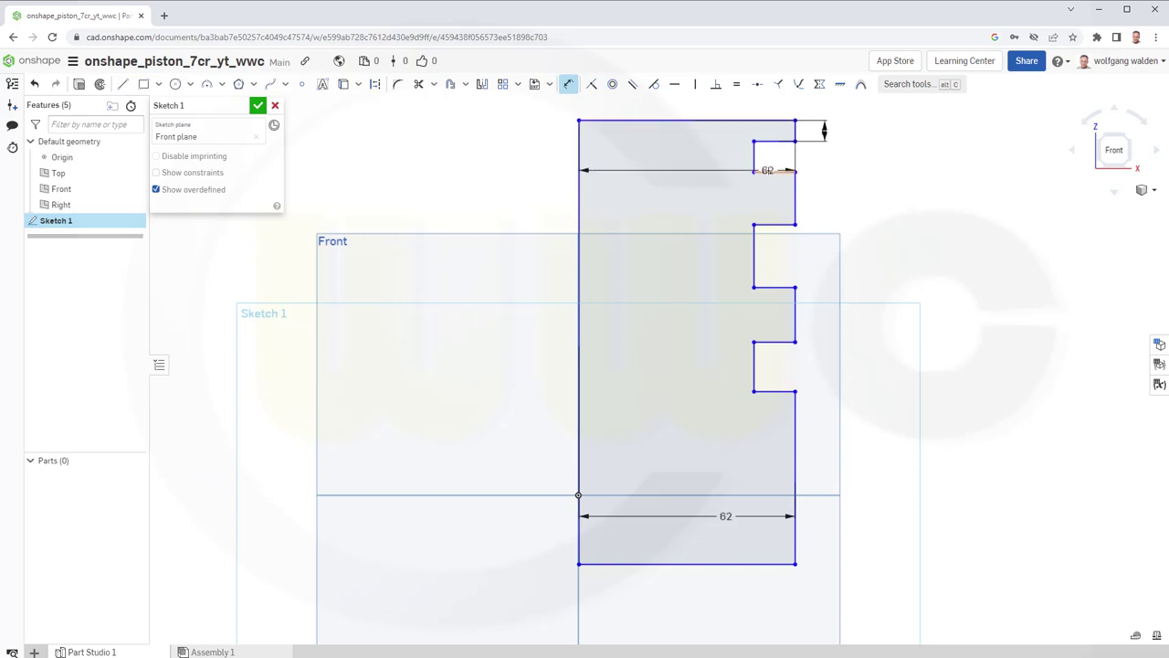
click(771, 172)
click(845, 149)
text(8)
key(Return)
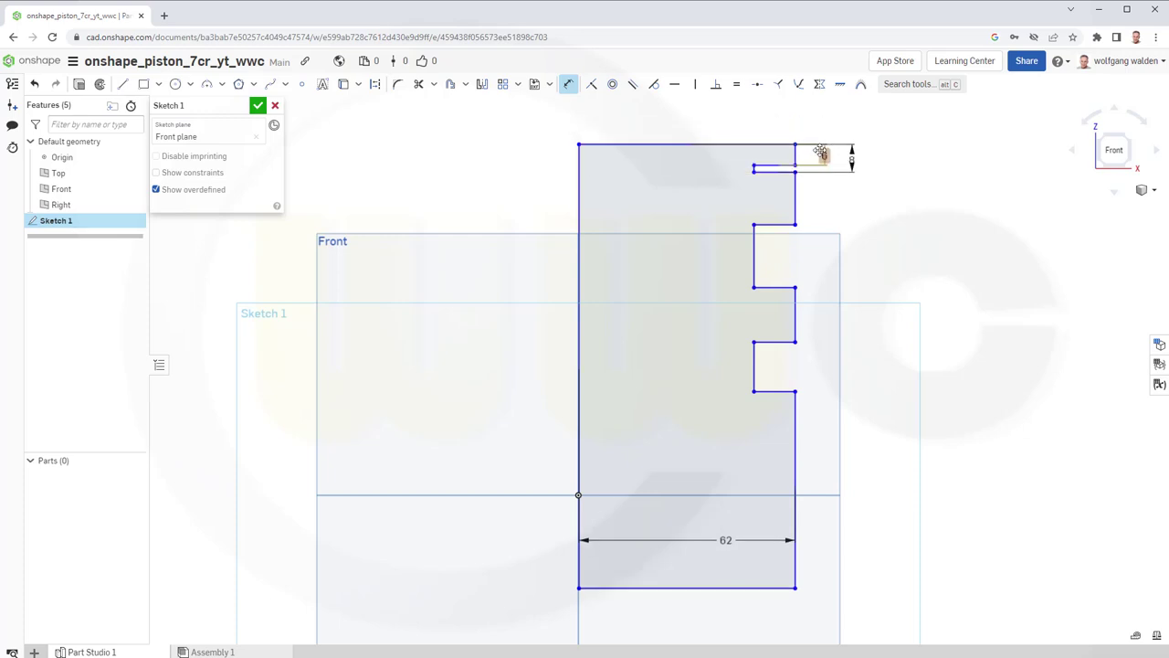
Dimension the second notch's offsets from the top edge to 10 and 12 mm
click(774, 144)
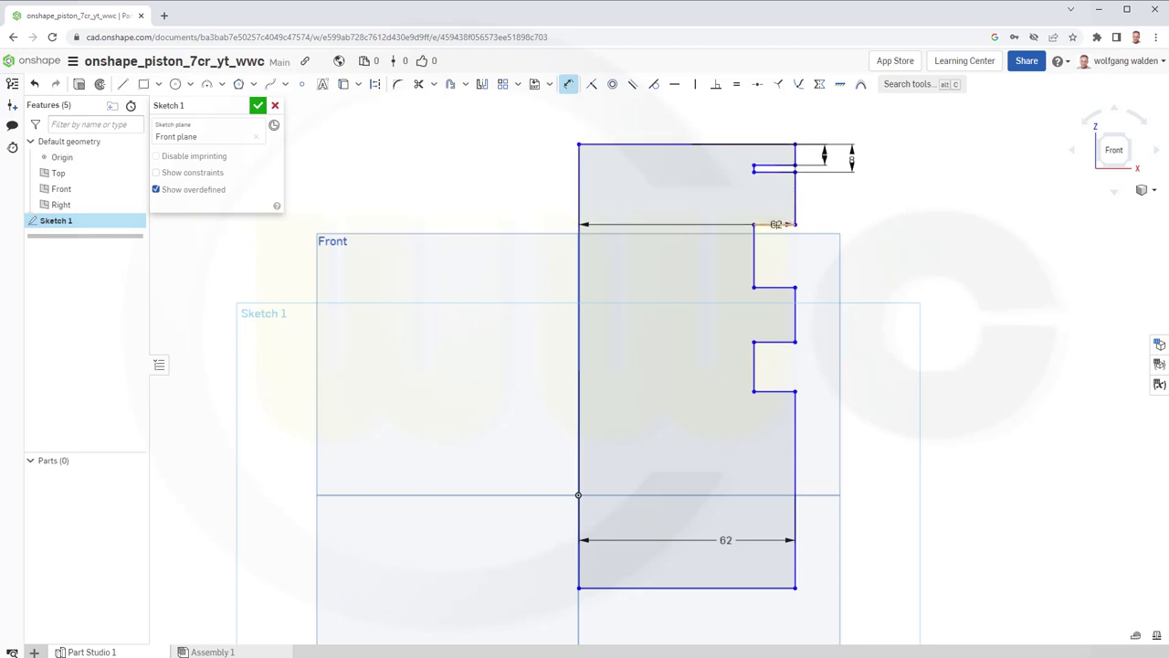
click(774, 223)
click(886, 179)
text(10)
key(Return)
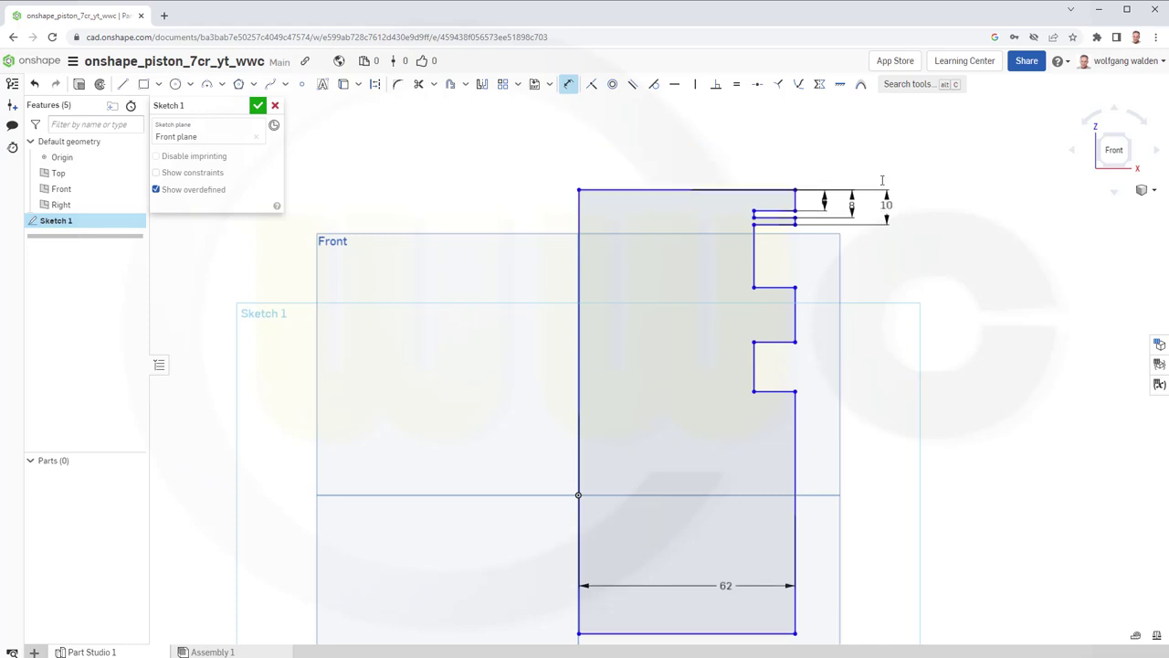
click(757, 191)
click(776, 287)
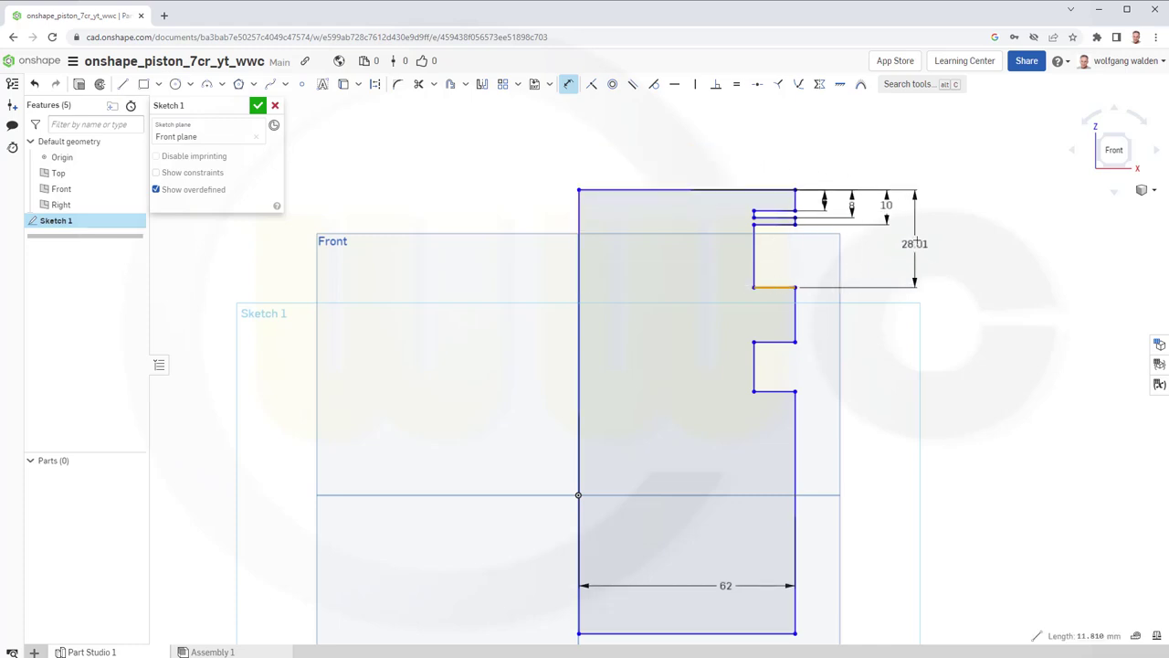
click(916, 239)
key(Return)
text(12)
key(Return)
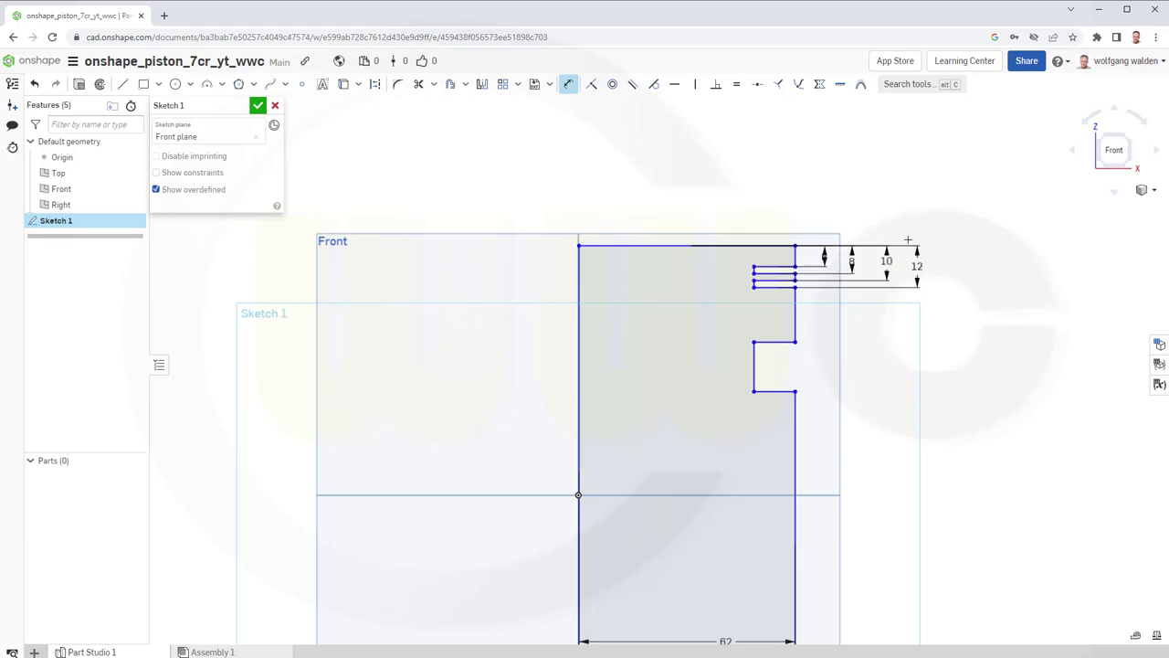
Dimension the third notch's offsets from the top edge to 17 and 20 mm
click(779, 246)
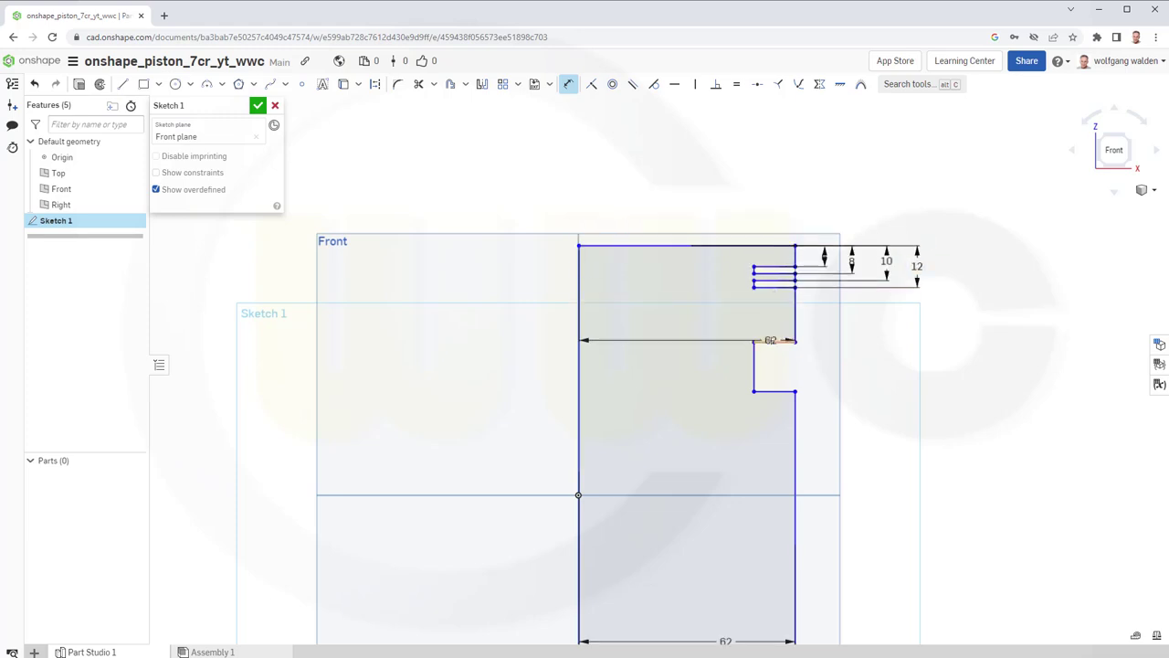
click(794, 341)
click(946, 294)
text(17)
key(Return)
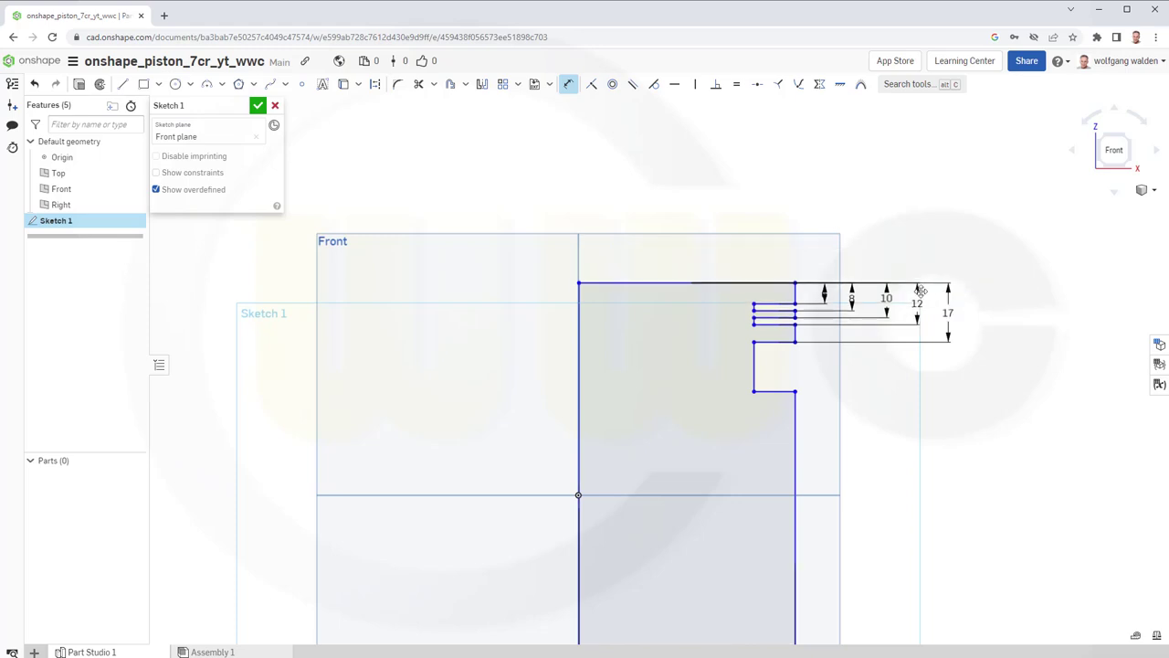
click(753, 282)
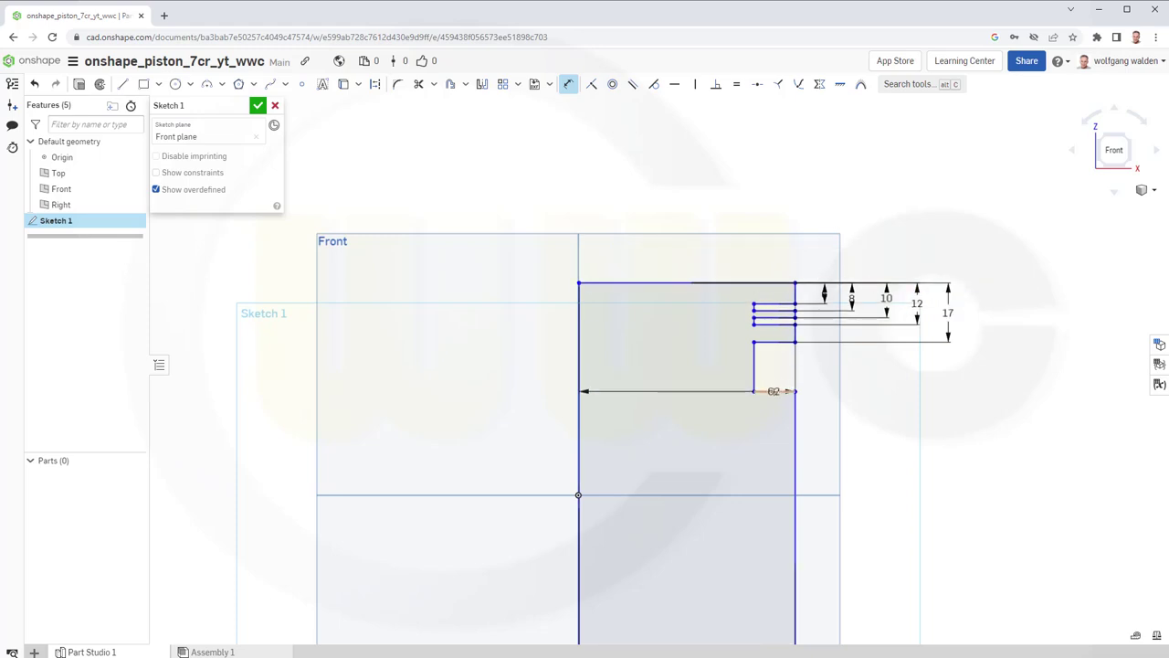
click(775, 391)
click(985, 341)
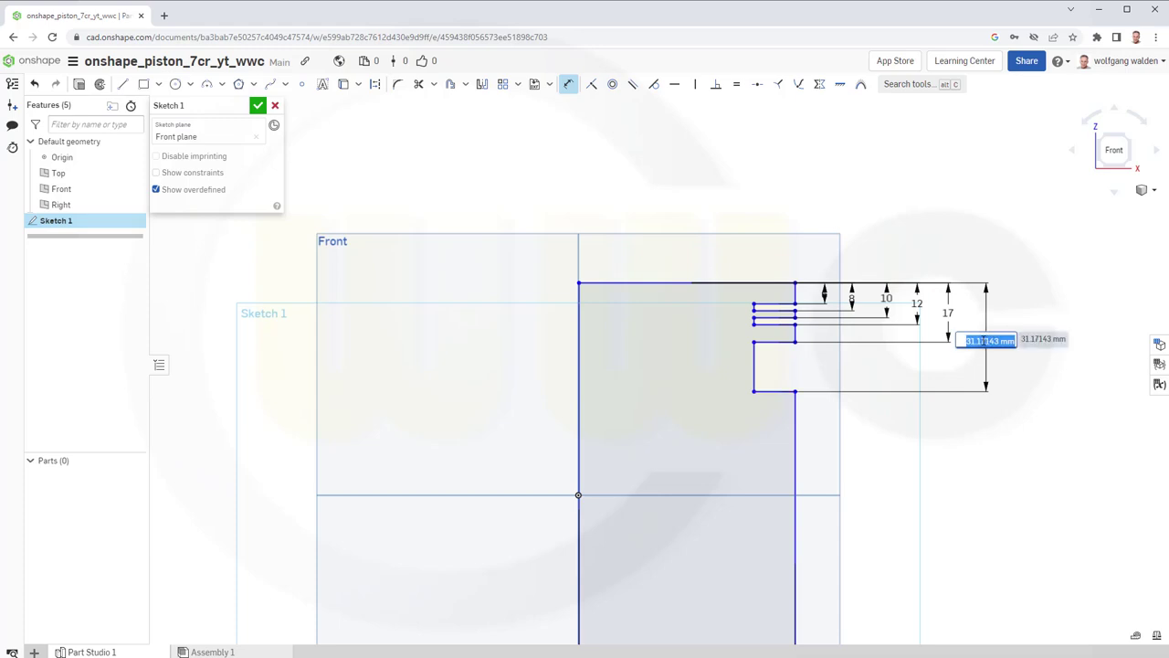
text(20)
key(Return)
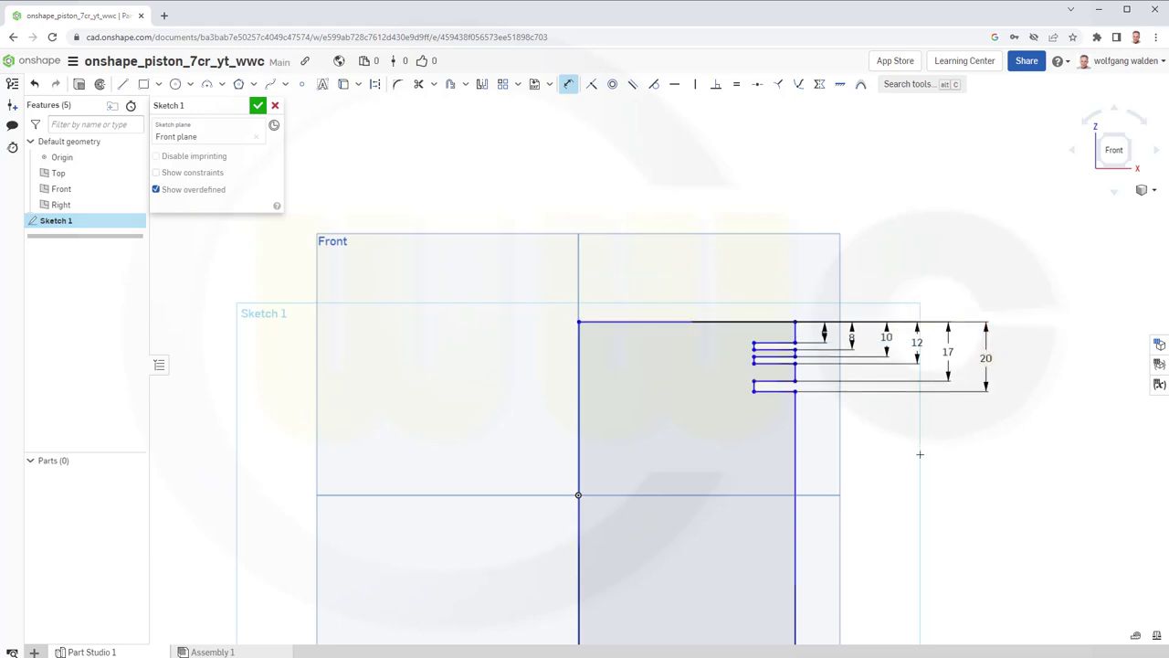
Set the profile height from top to bottom edge to 66 mm
middle_drag(920, 454, 908, 287)
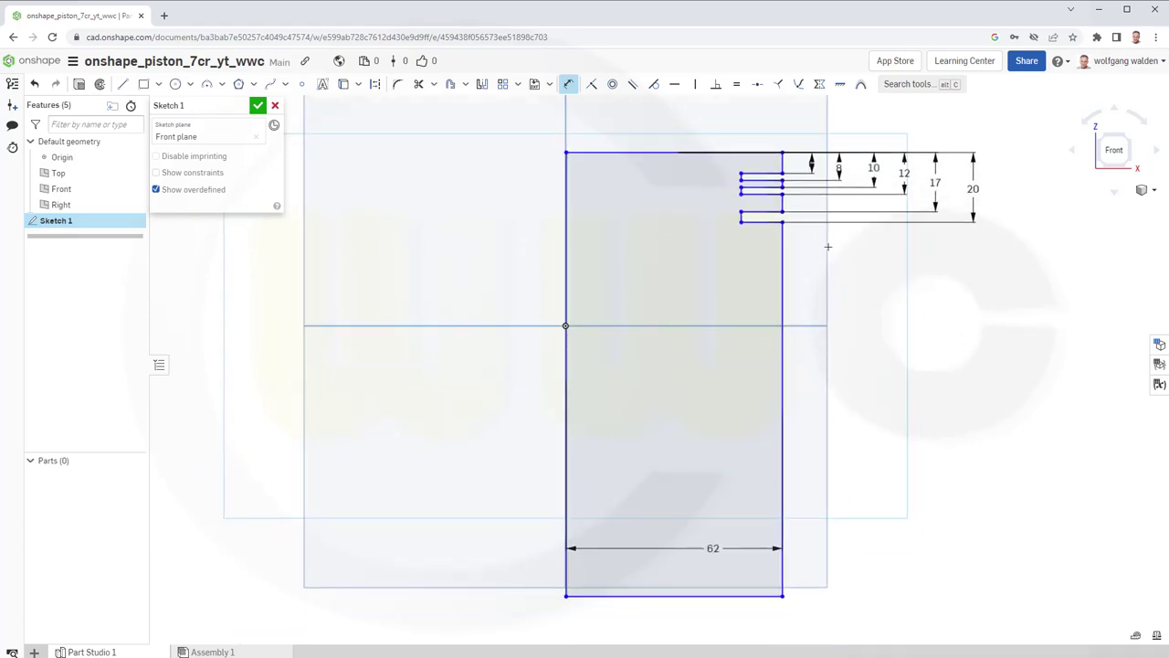
click(665, 154)
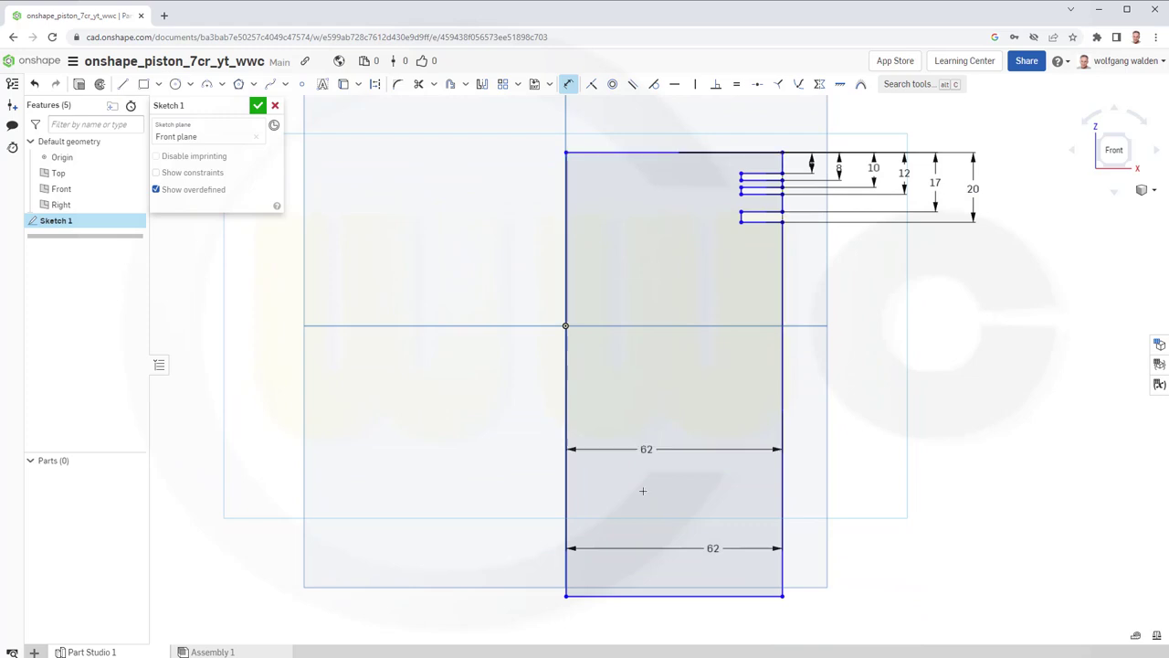
click(636, 595)
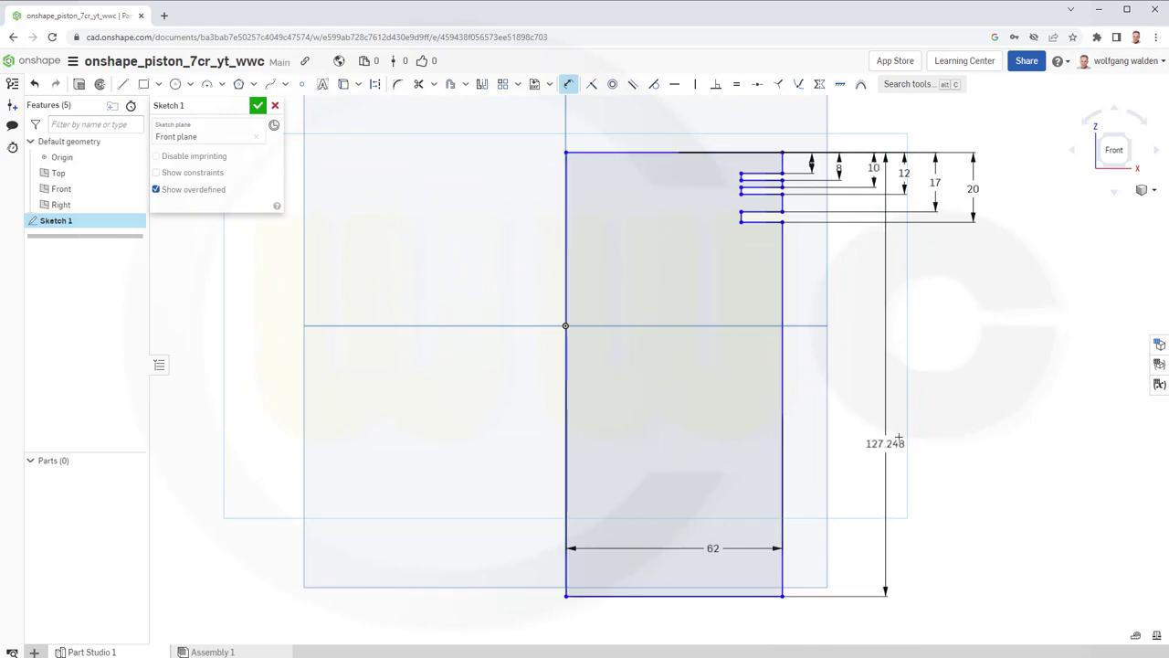
click(1010, 358)
text(66)
key(Return)
key(Escape)
Make the profile's bottom-left corner coincident with the origin
click(592, 84)
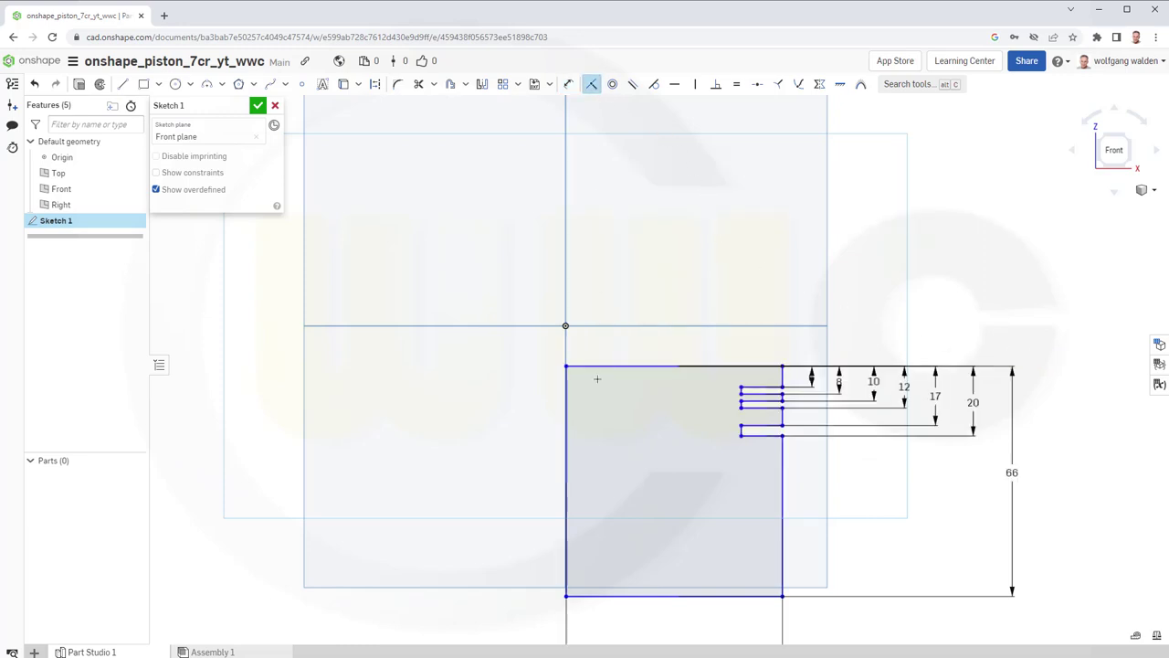
click(565, 594)
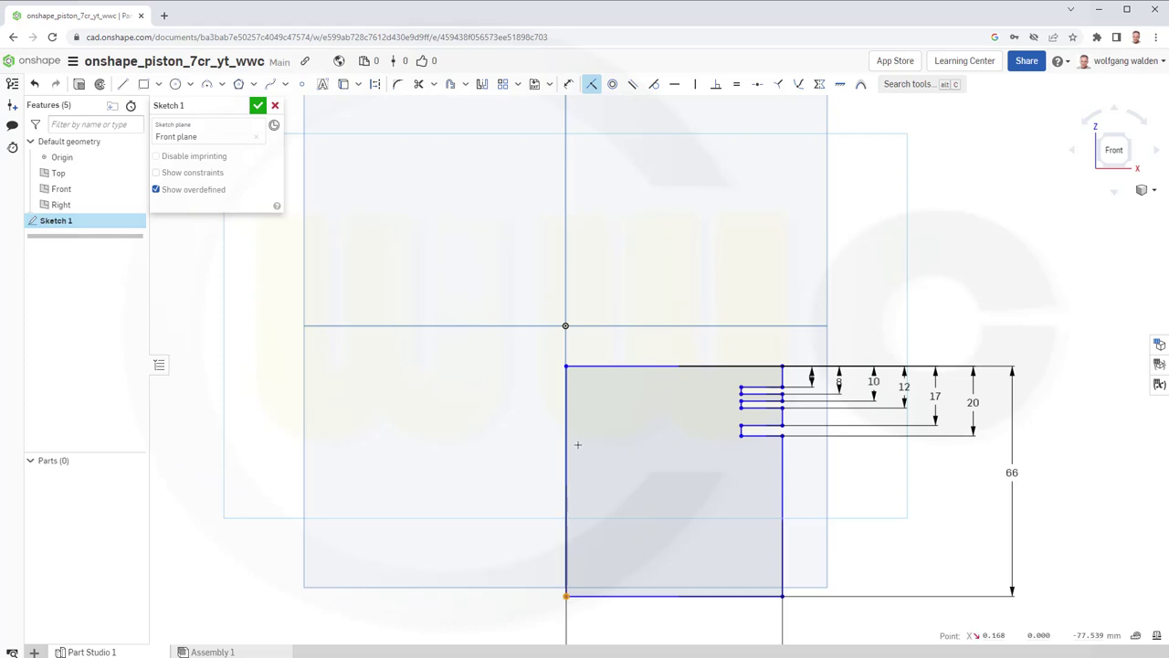
click(565, 325)
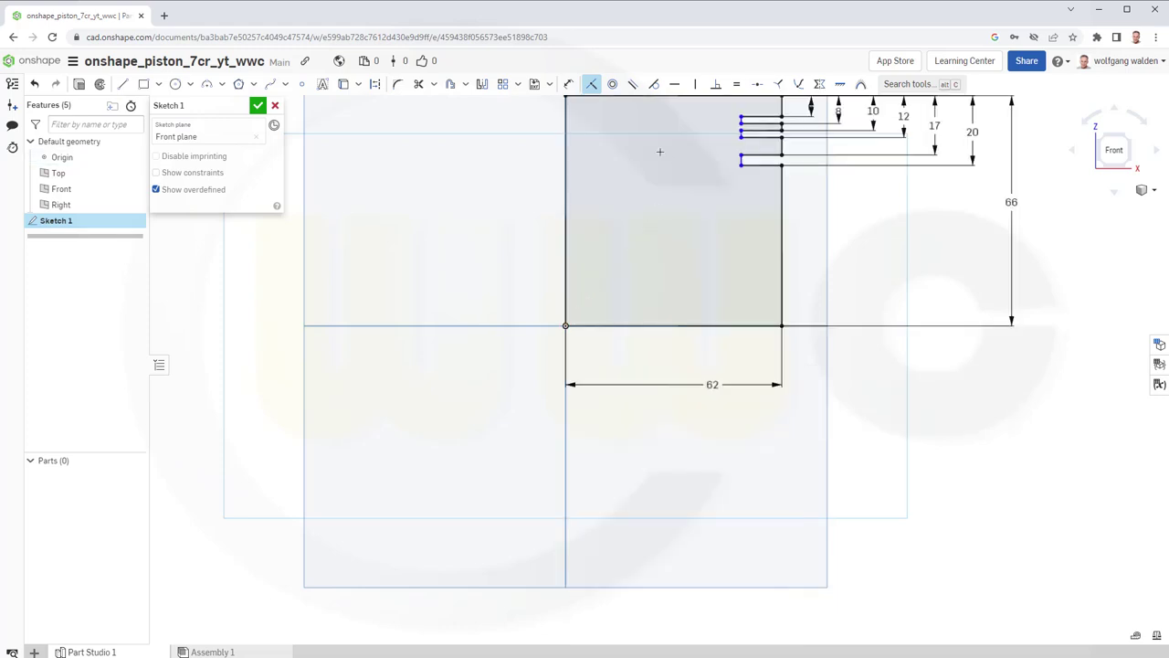
Dimension the groove bottom line 60 mm from the left axis edge
click(569, 84)
scroll(711, 132, up, 1)
scroll(711, 133, up, 1)
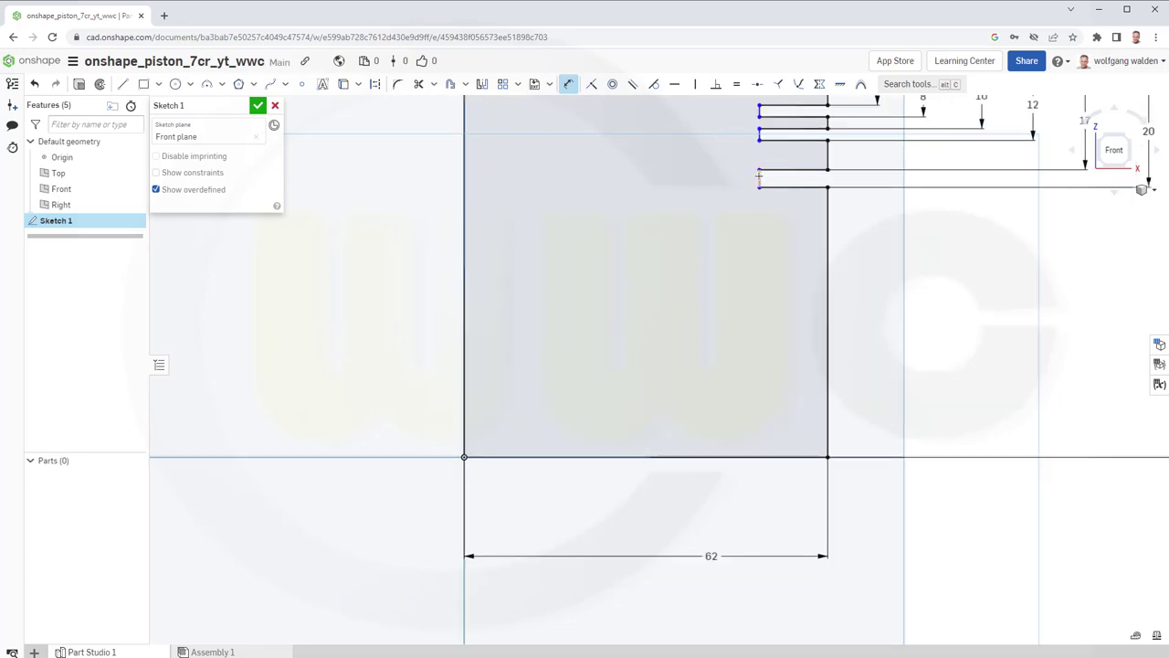
drag(759, 178, 467, 179)
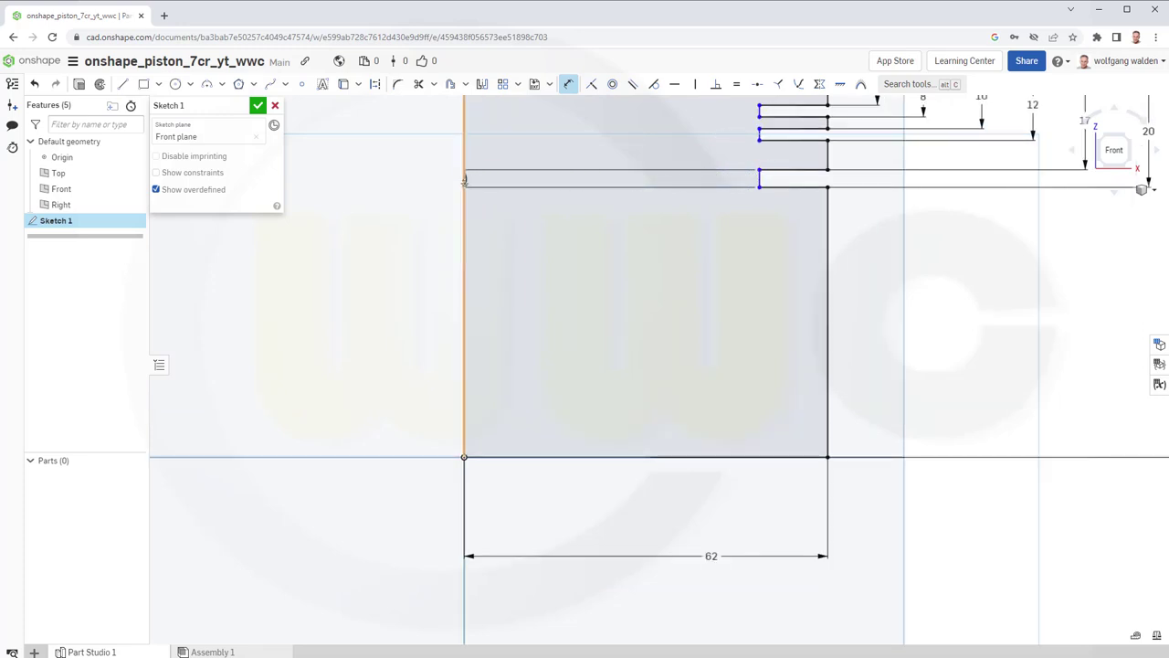
click(464, 179)
click(605, 249)
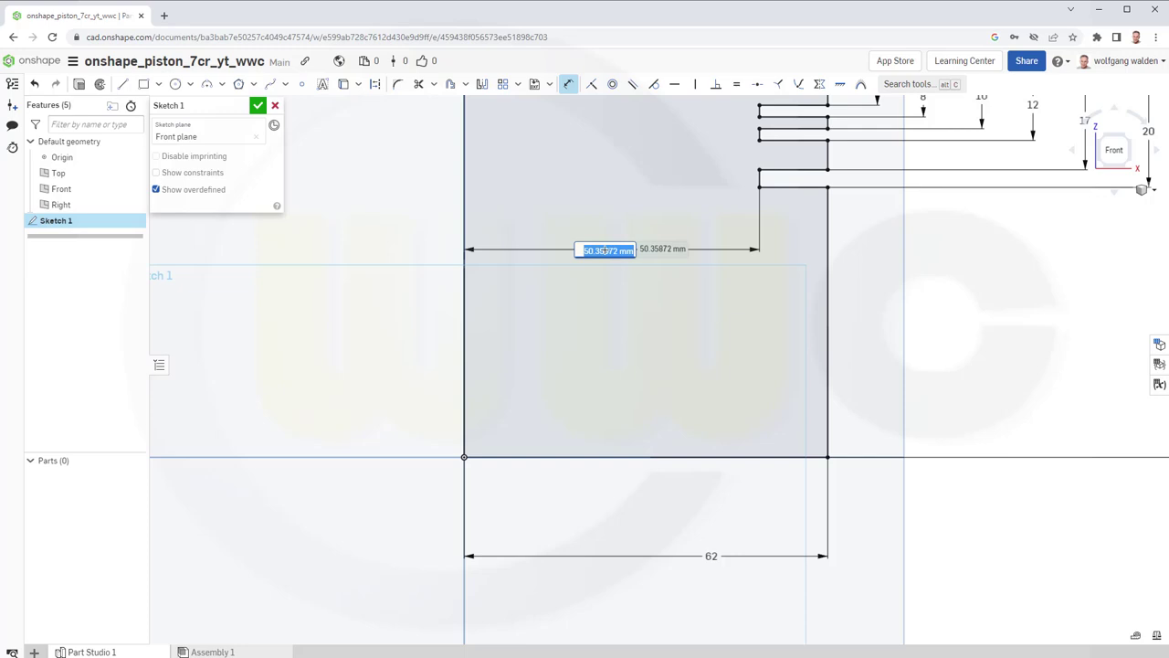
text(60)
key(Return)
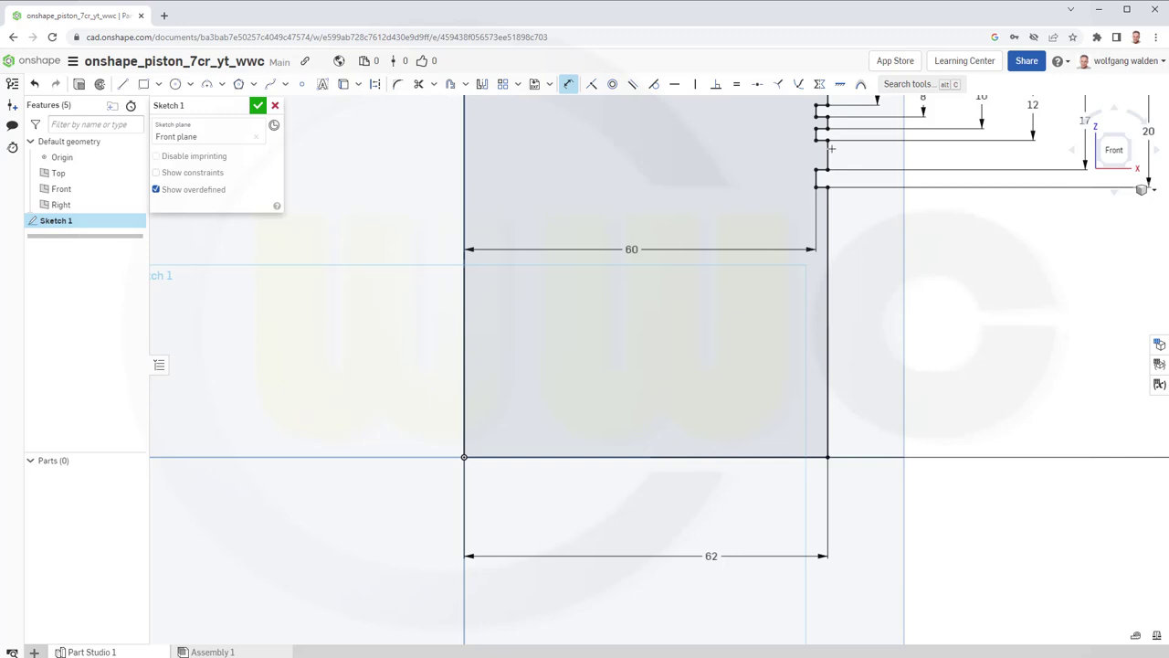
Revolve Sketch 1 a full turn about its left edge into Part 1, then hide Part 1
click(257, 105)
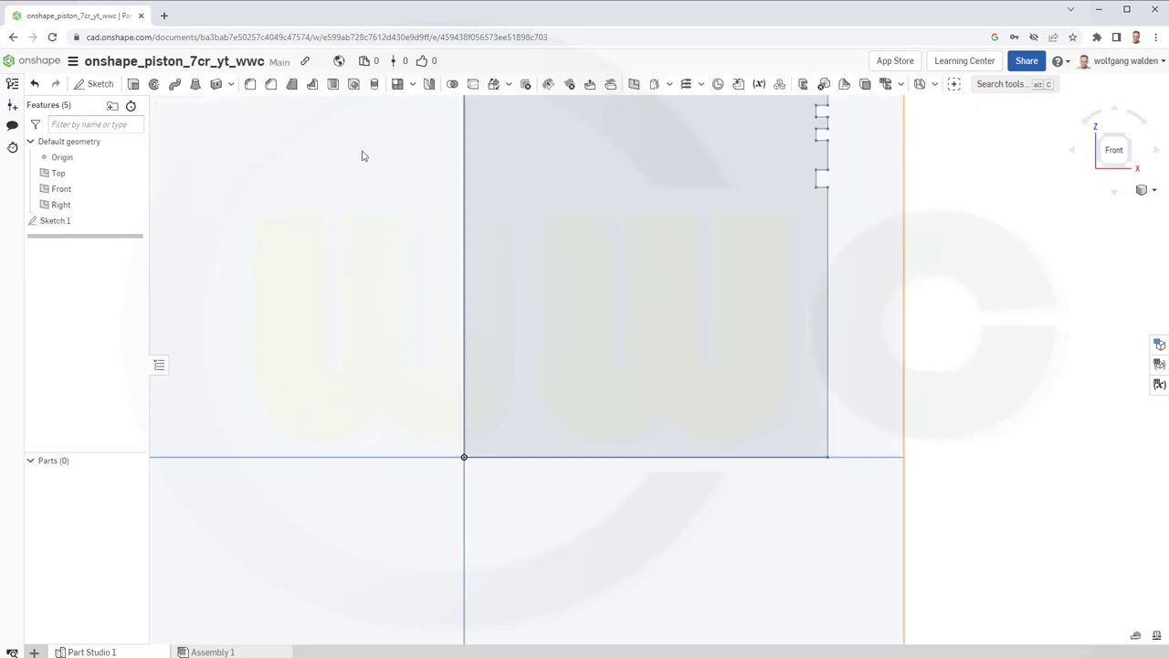
scroll(366, 154, down, 1)
middle_drag(444, 191, 477, 308)
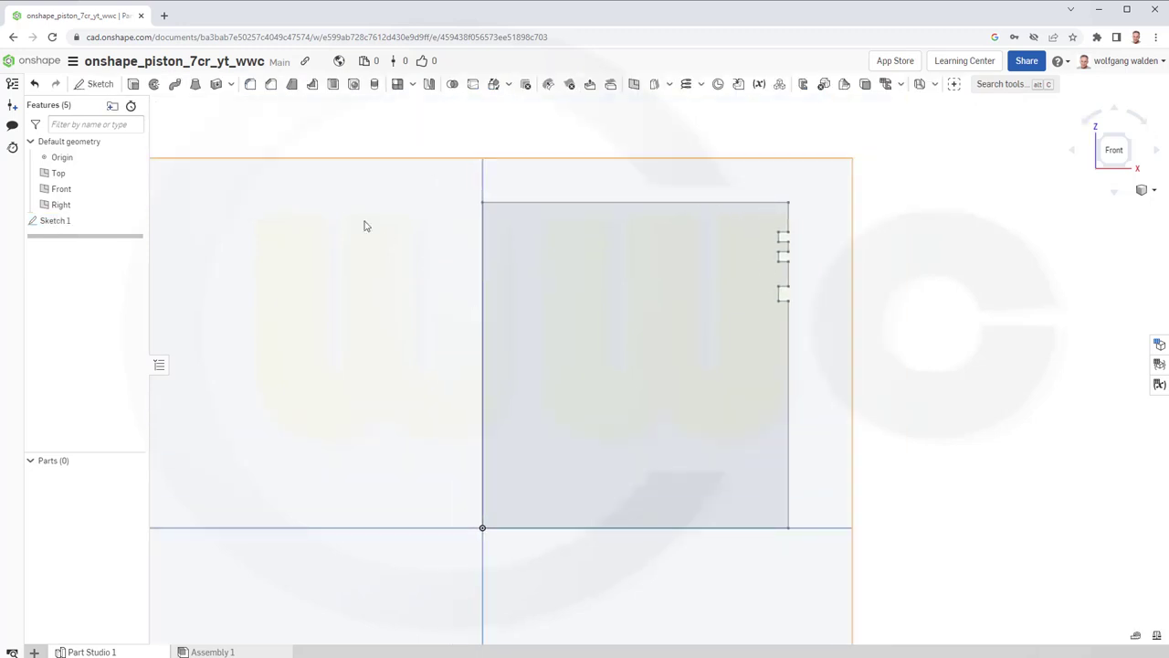
click(156, 85)
click(563, 267)
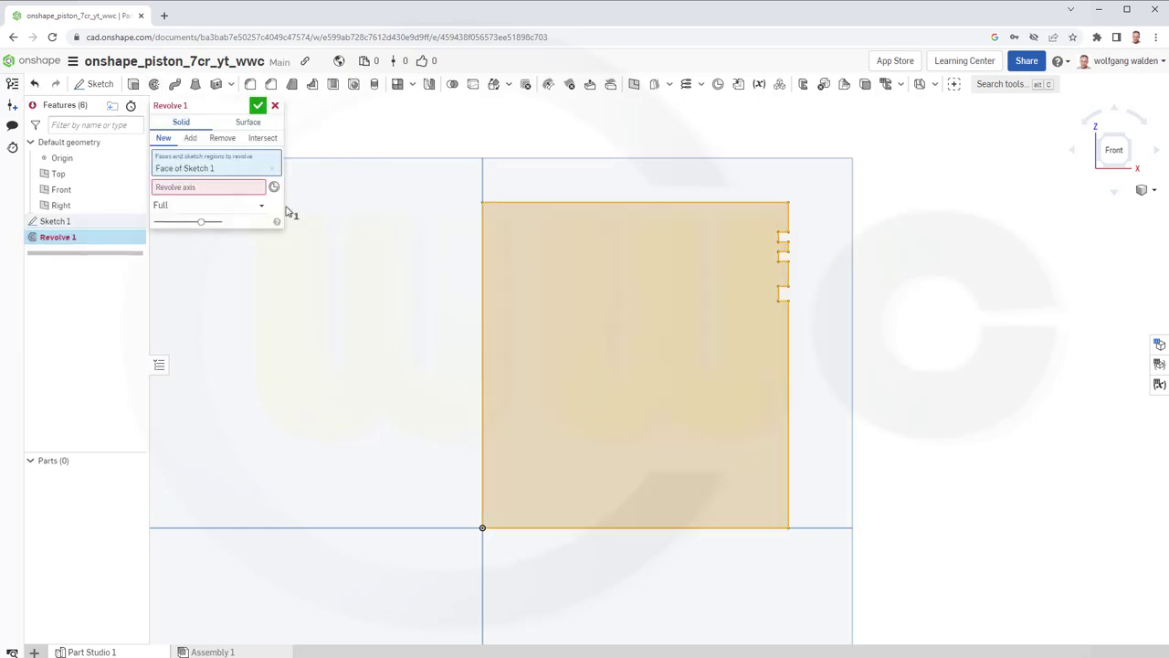
click(216, 189)
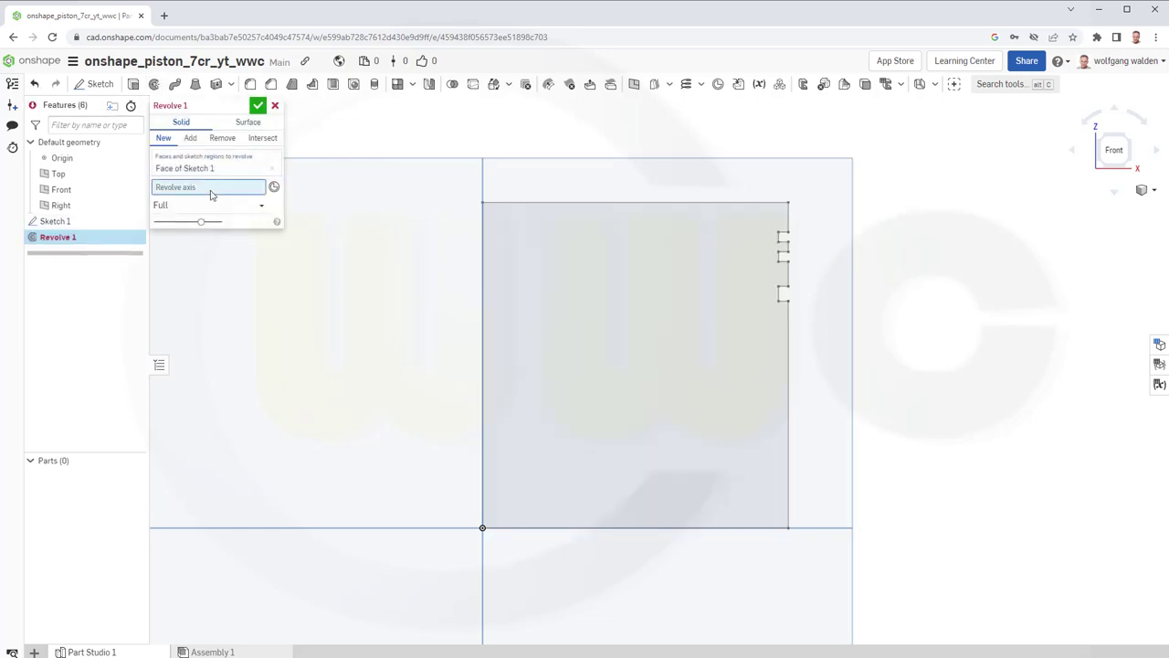
click(484, 279)
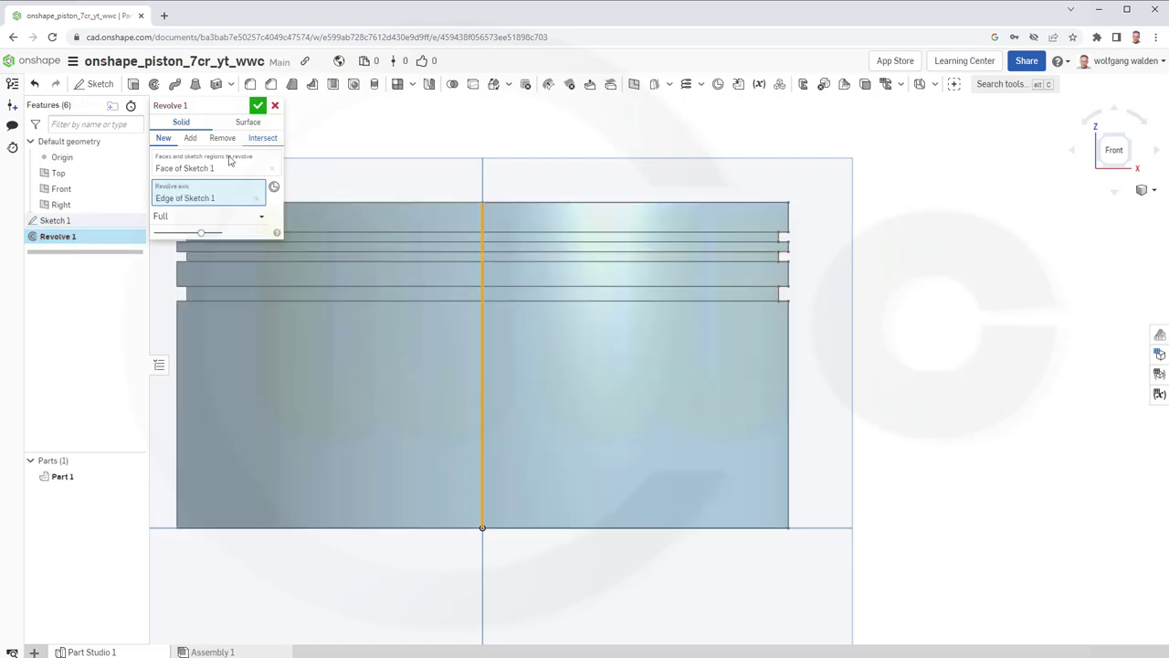
click(258, 108)
right_drag(330, 208, 357, 223)
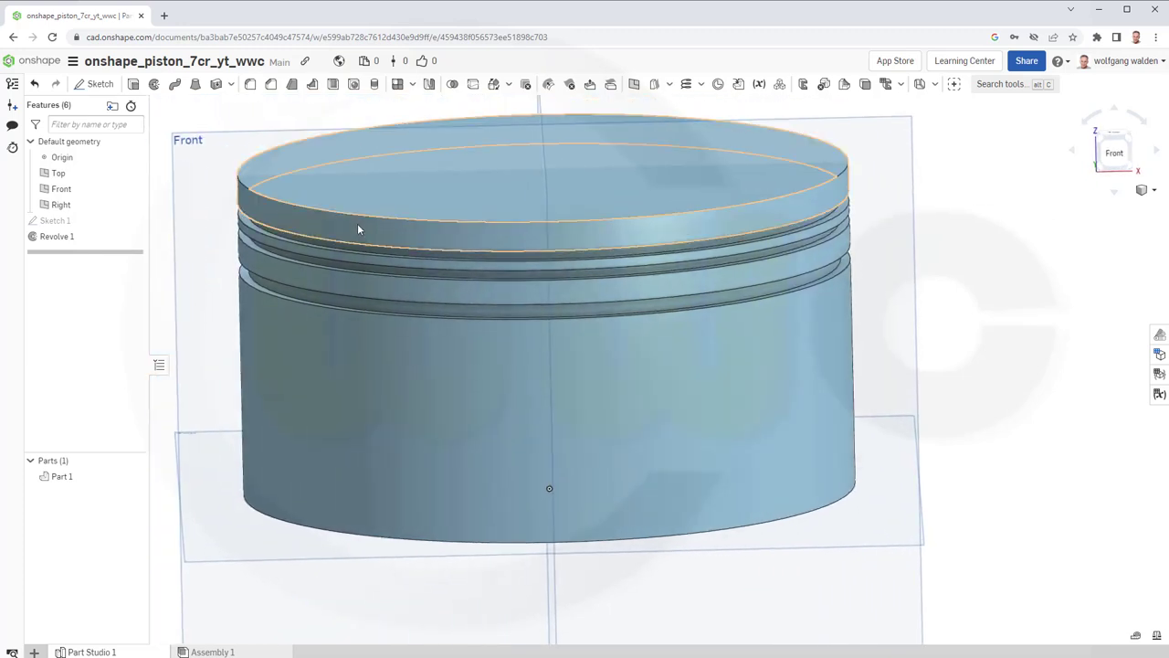
click(134, 476)
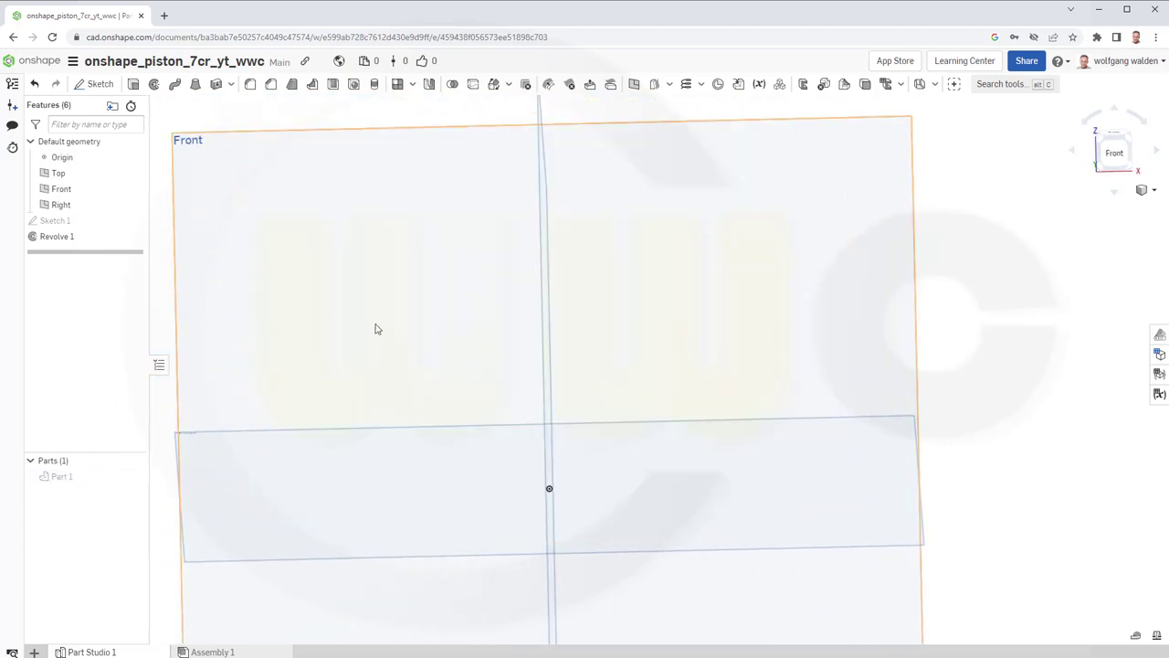
Sketch on the Top plane, viewed from above, an origin-centred circle of diameter 112
mouse_move(374, 326)
right_down()
mouse_move(368, 334)
mouse_move(394, 305)
mouse_move(370, 328)
right_up()
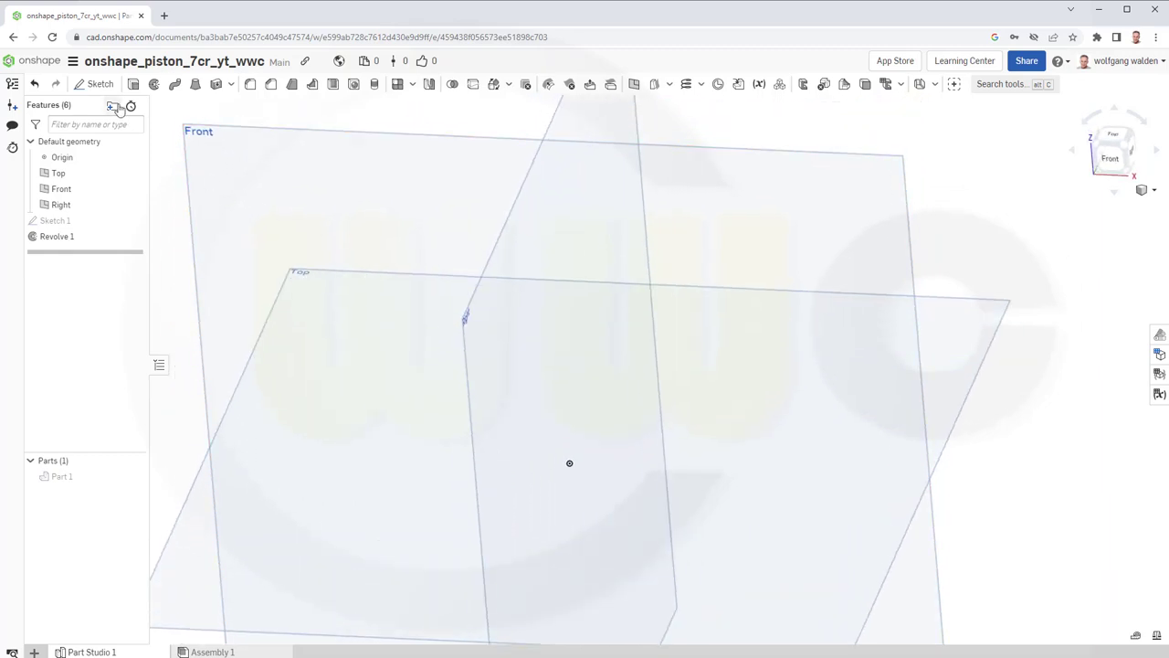
click(94, 83)
click(993, 347)
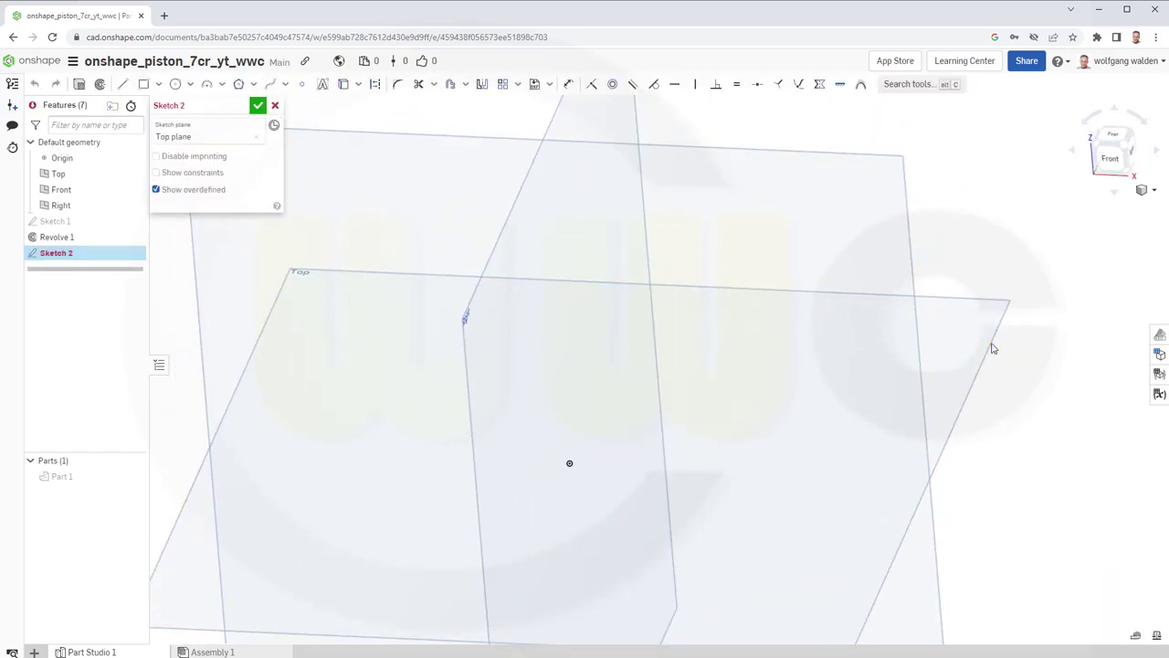
click(1115, 138)
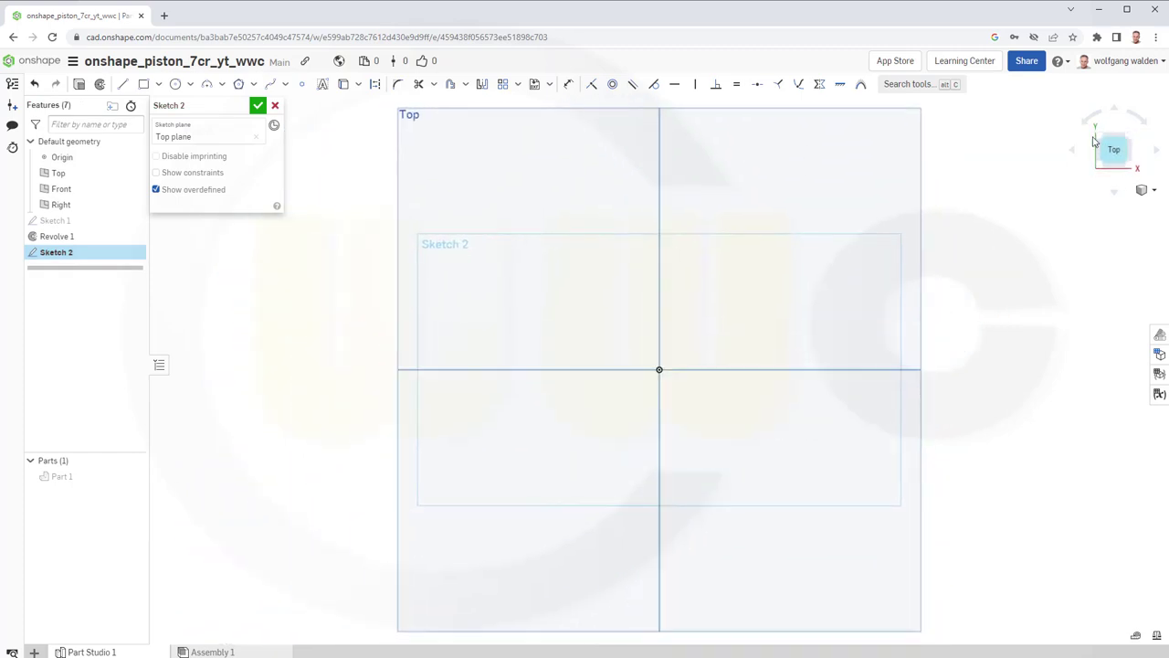
click(175, 83)
click(659, 370)
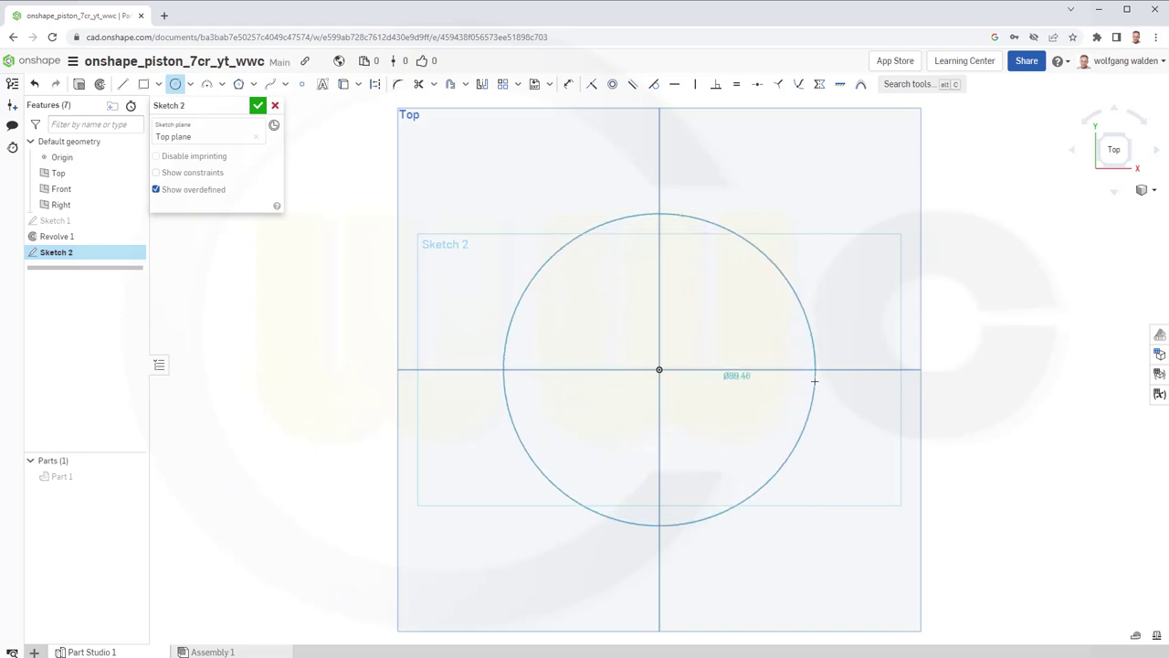
click(814, 381)
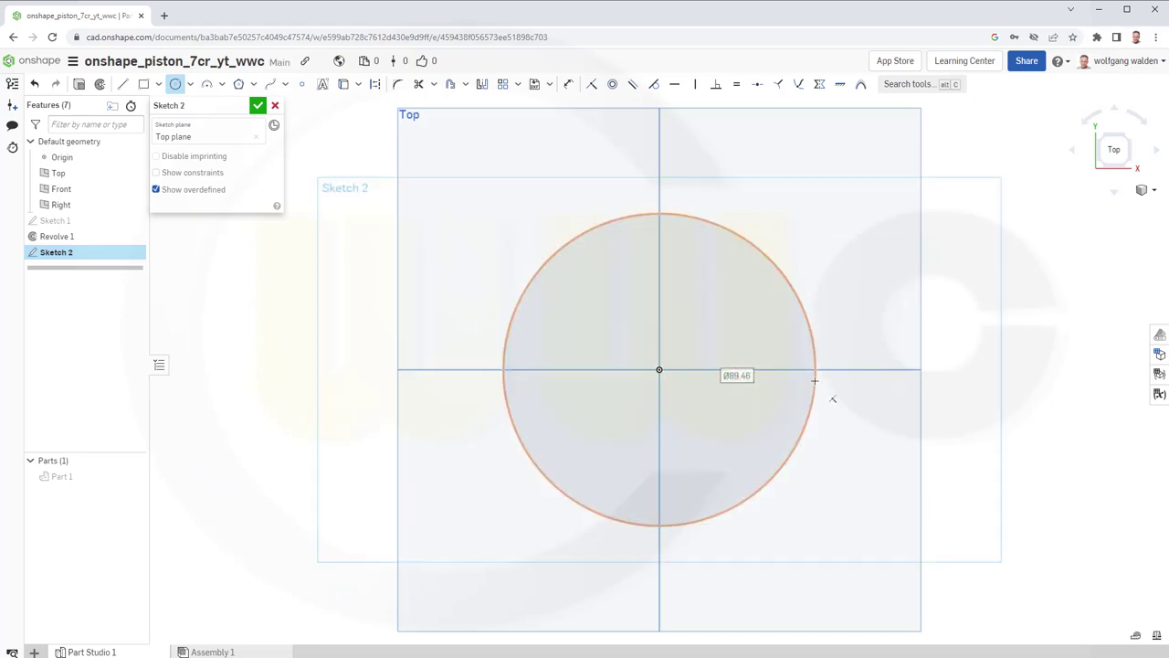
text(112)
key(Return)
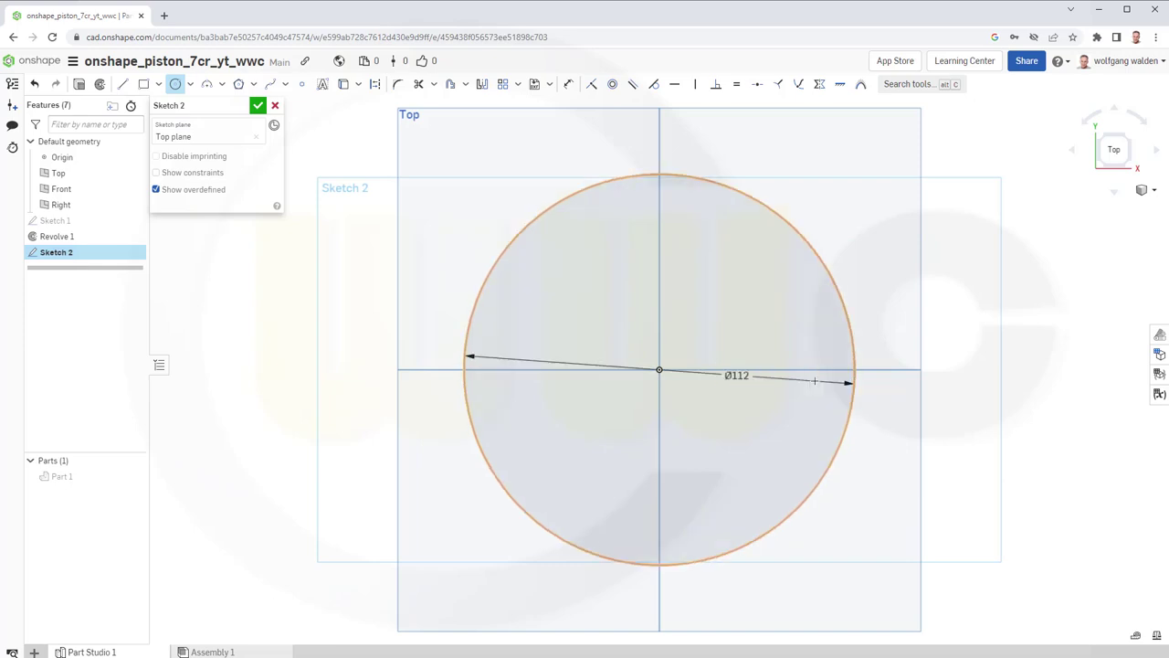
Accept Sketch 2 and extrude the Ø112 circle 15 mm deep into disk Part 2
click(257, 105)
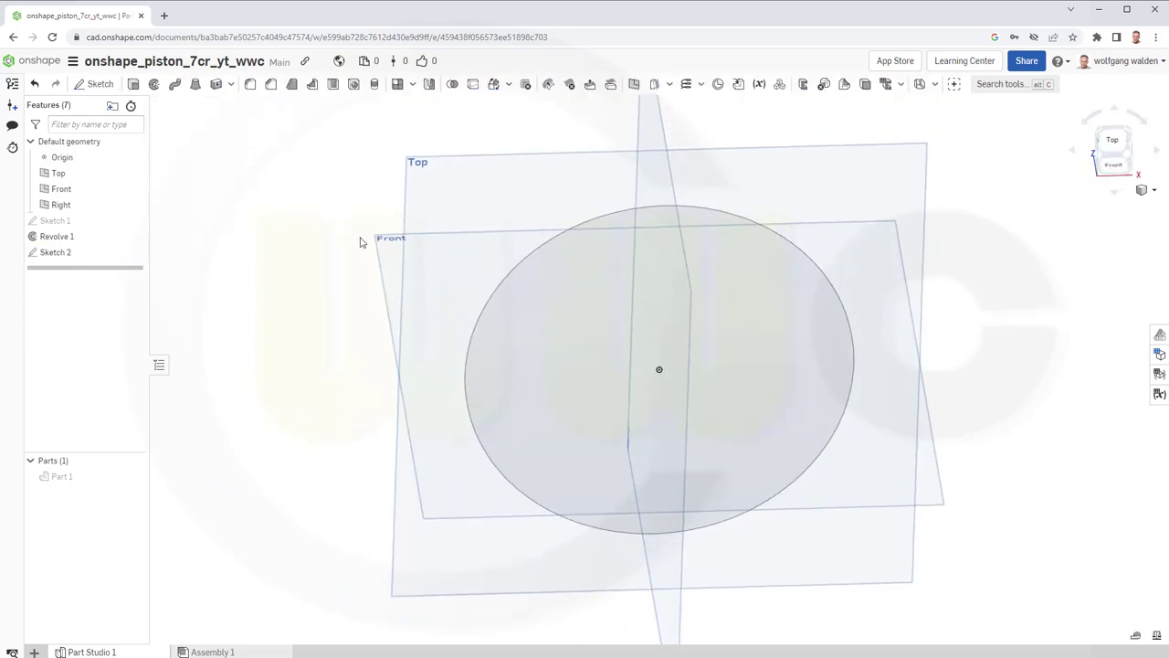
key(shift+e)
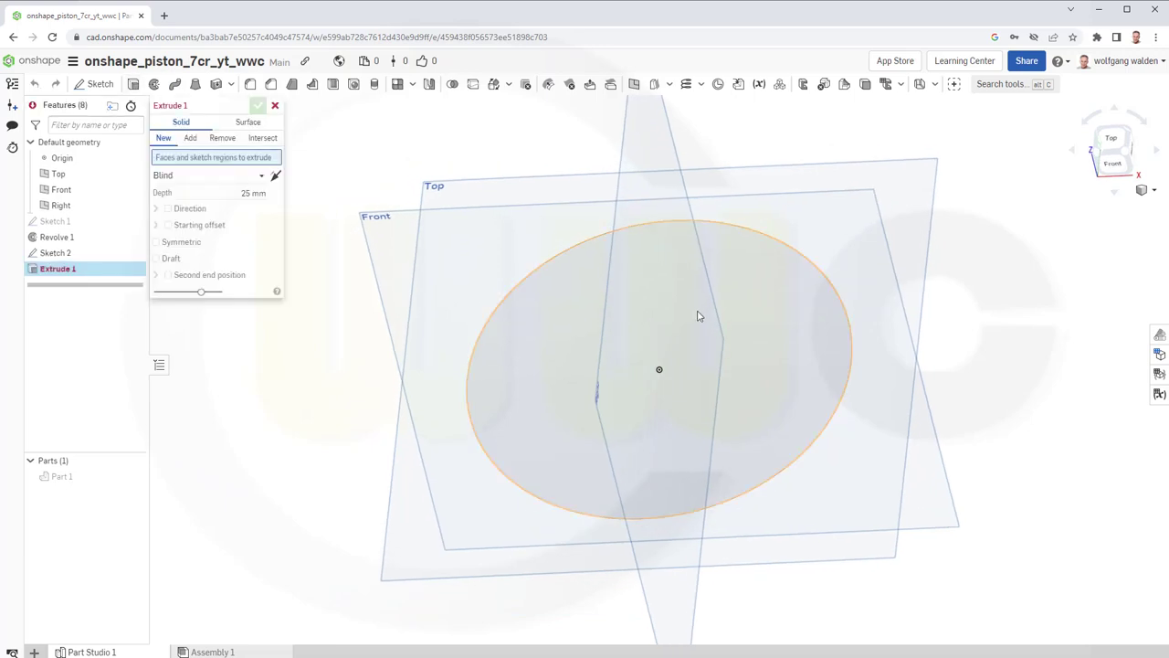
click(571, 308)
click(247, 204)
text(15)
key(Return)
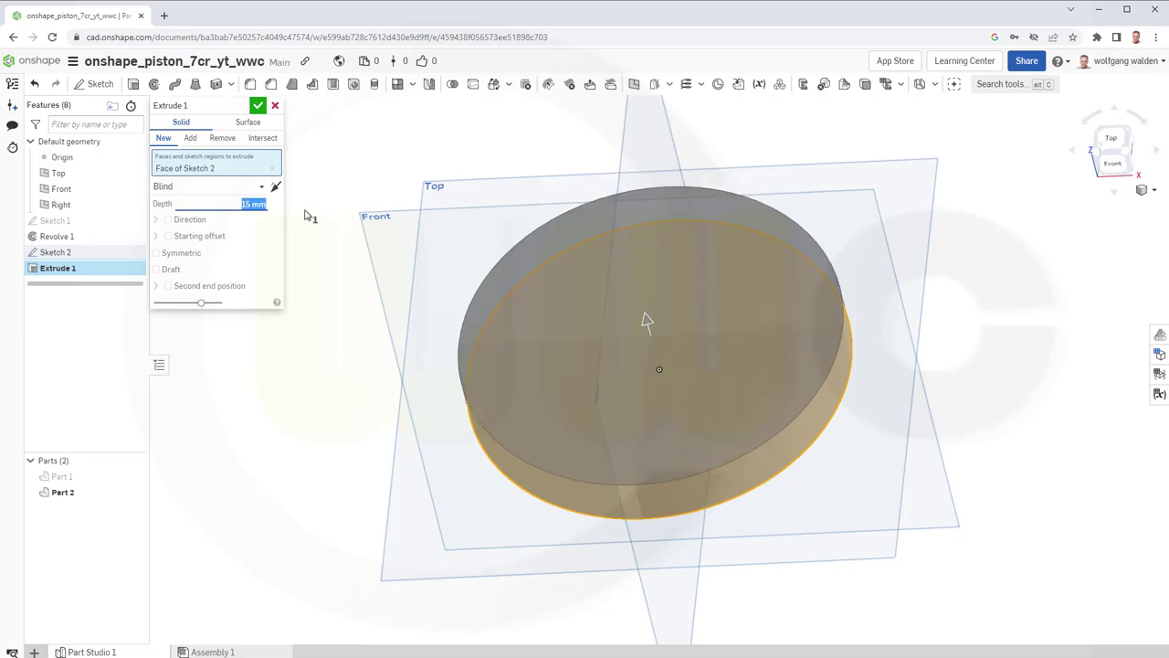
click(260, 108)
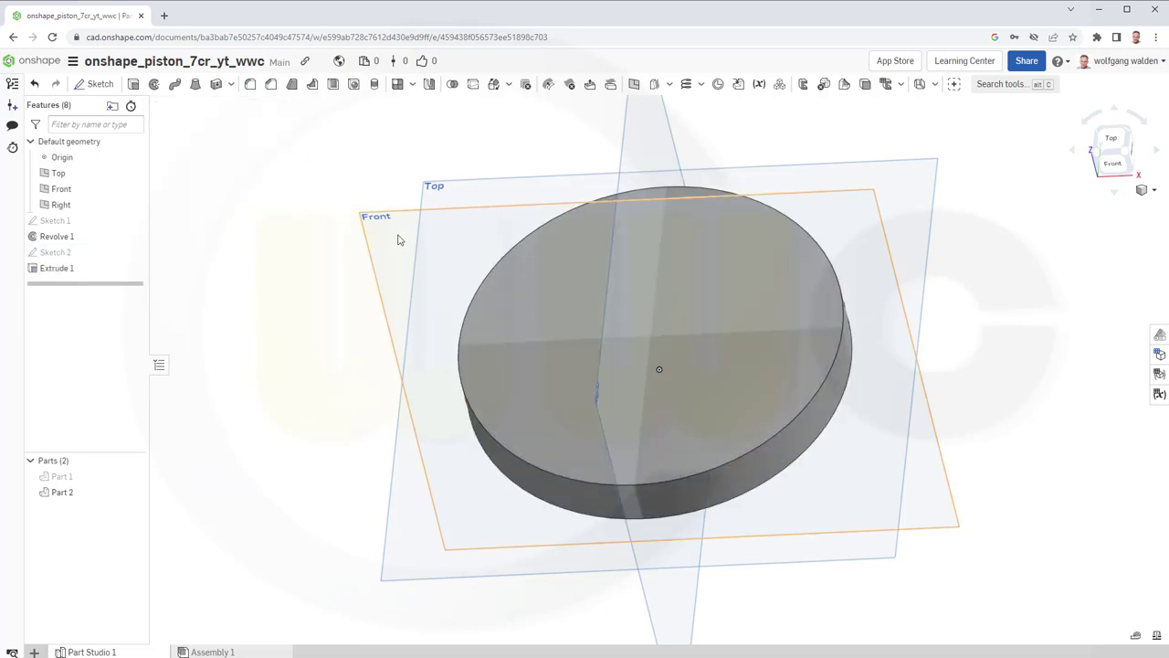
Start a sketch on the Top plane and draw a tall rectangle beside the disk
click(96, 83)
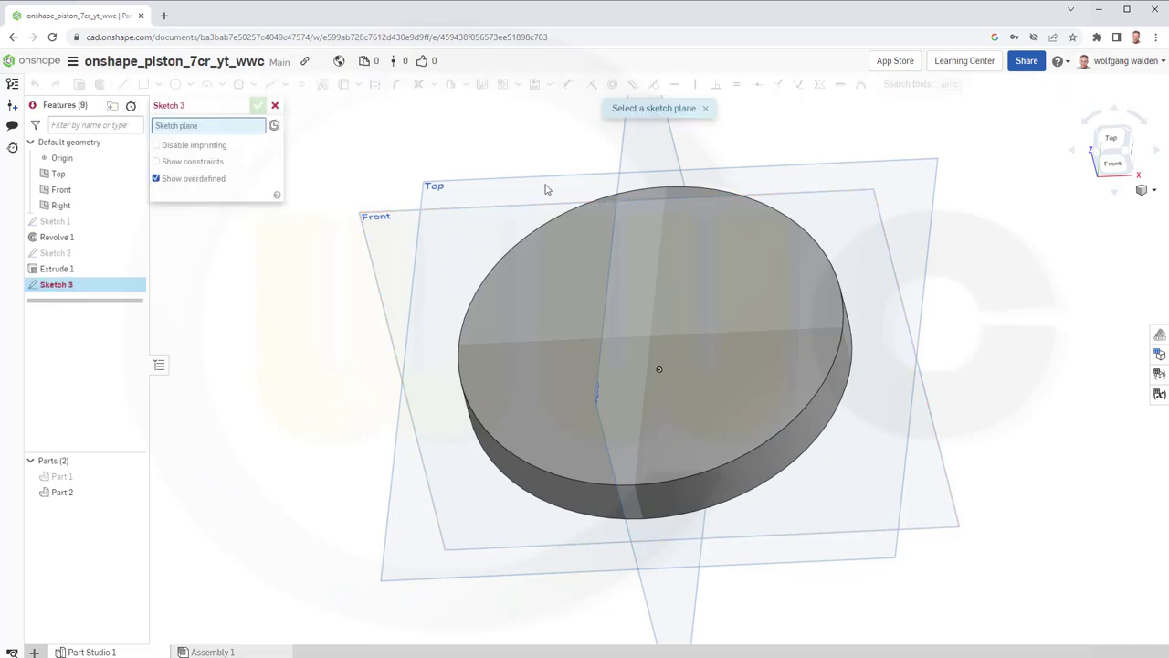
click(928, 249)
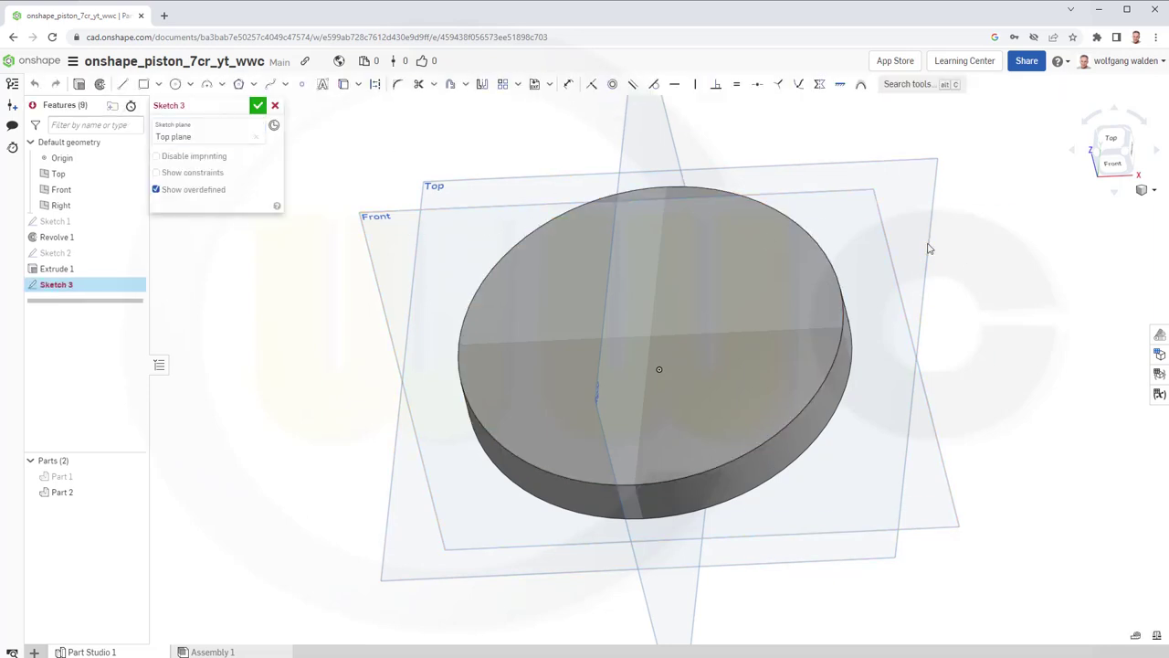
click(1111, 141)
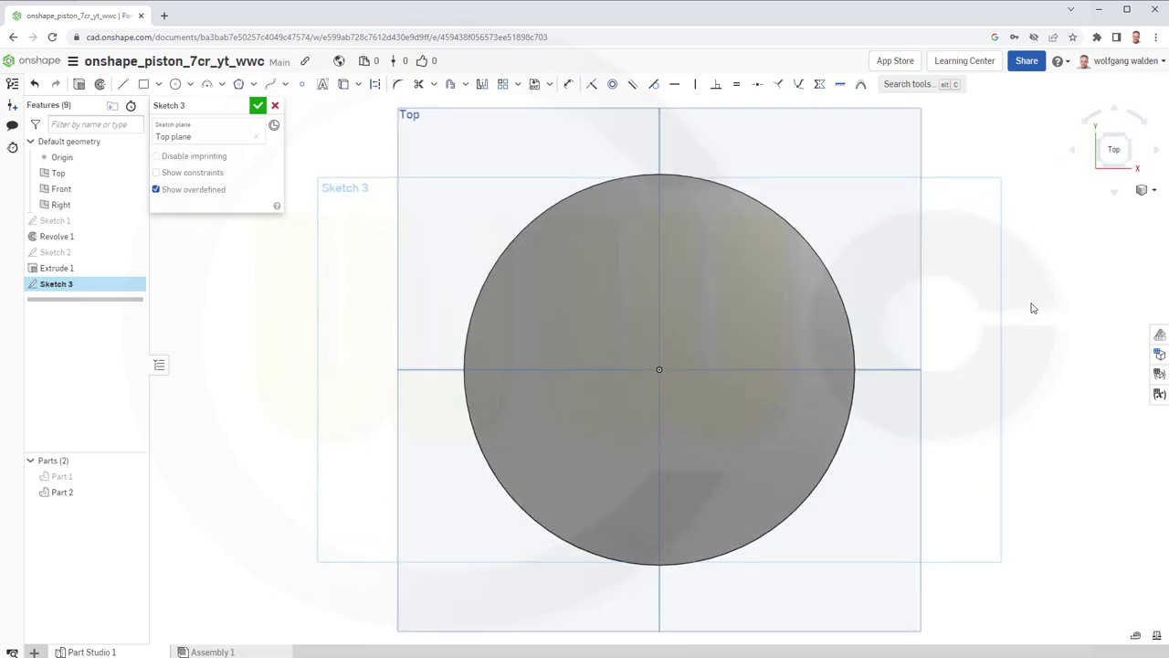
mouse_move(1033, 307)
middle_down()
mouse_move(825, 334)
mouse_move(846, 342)
middle_up()
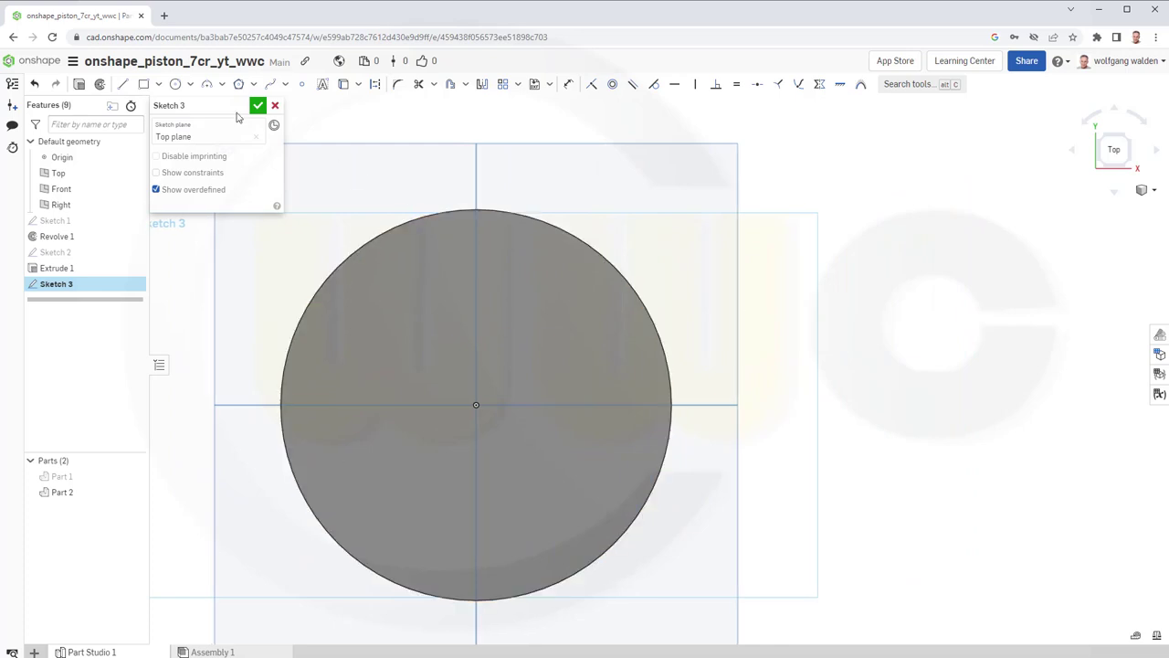
click(144, 84)
click(936, 337)
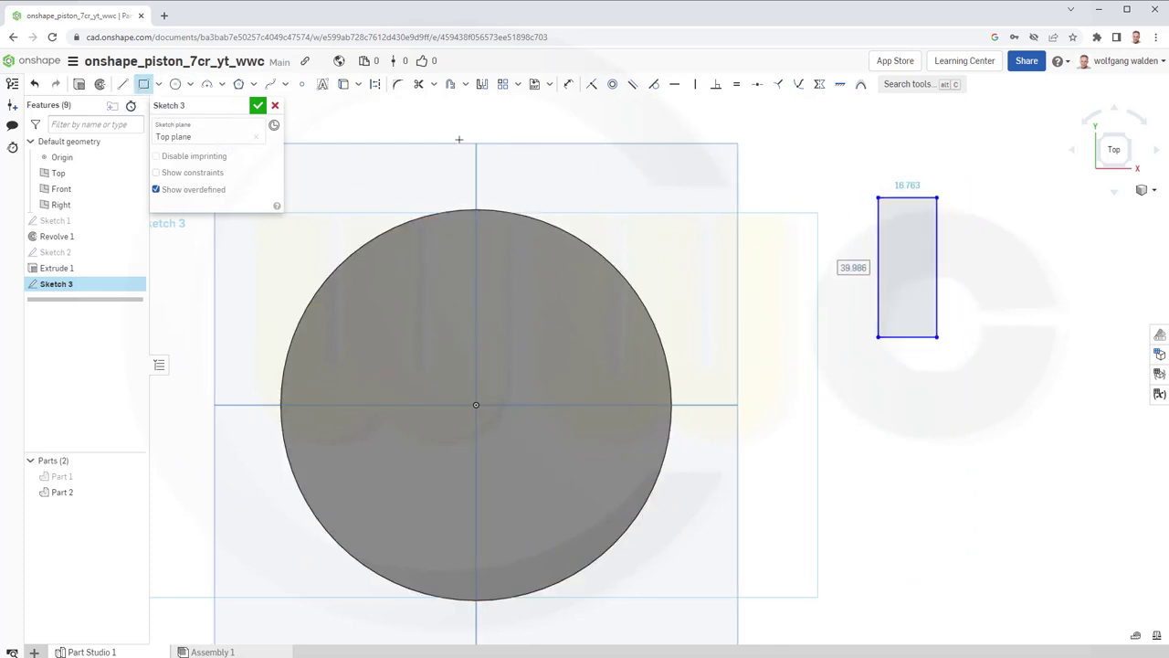
Centre equal circles on the rectangle's top and bottom edges and begin a line from the top centre
click(176, 83)
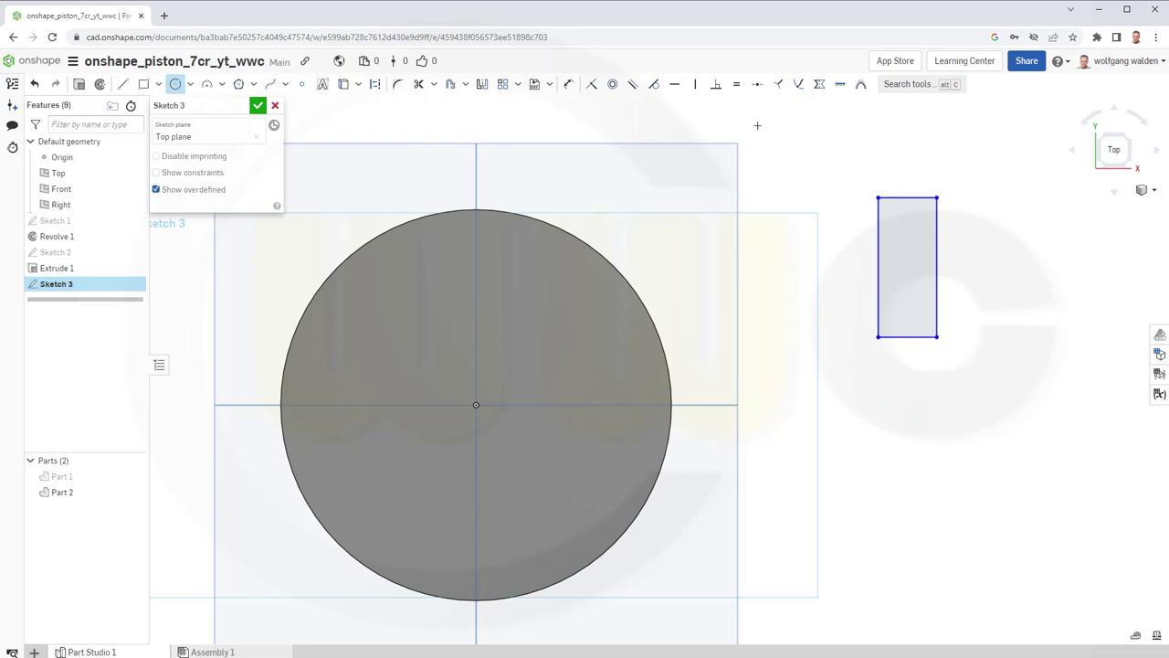
click(907, 197)
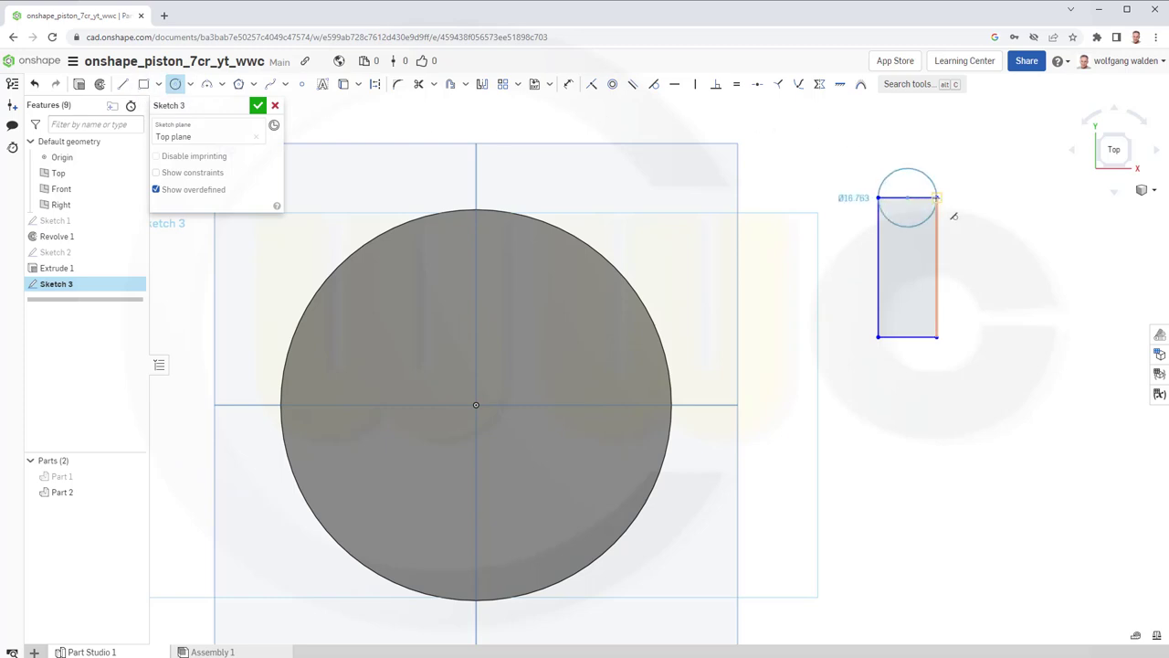
click(936, 198)
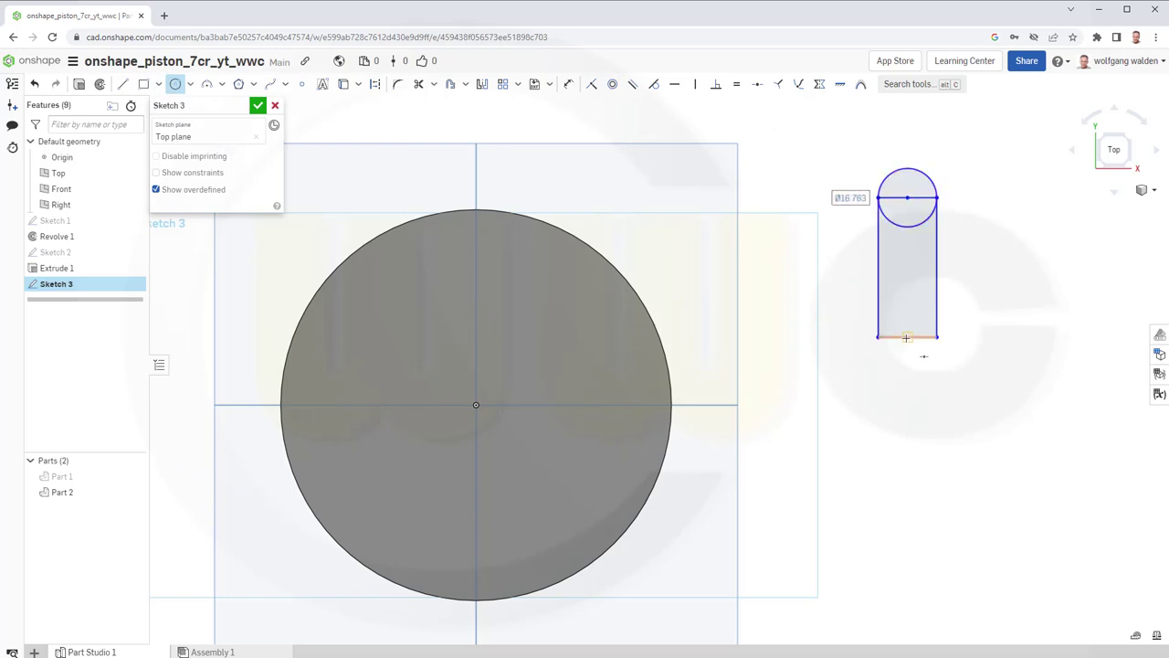
click(907, 337)
click(952, 347)
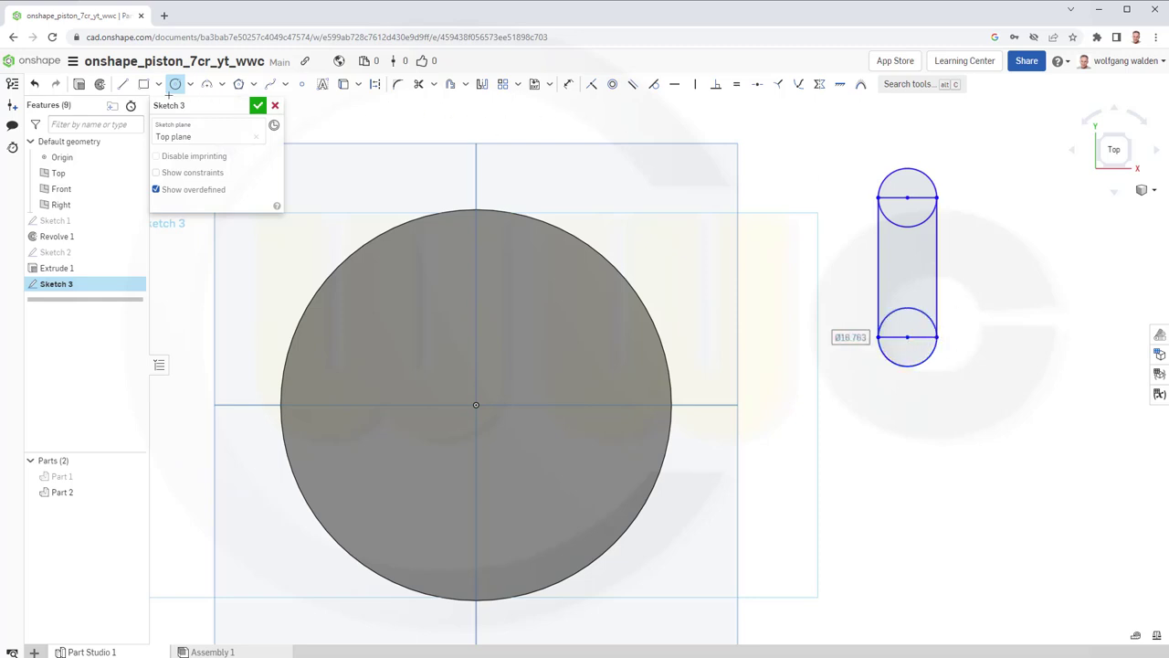
click(122, 83)
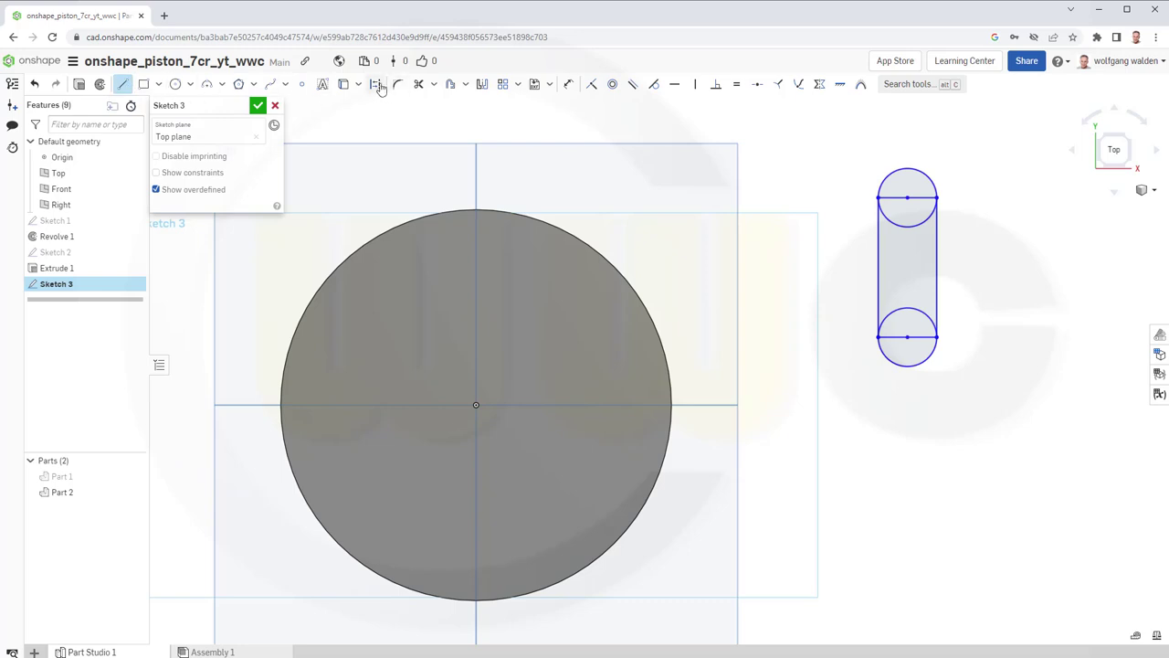
click(907, 197)
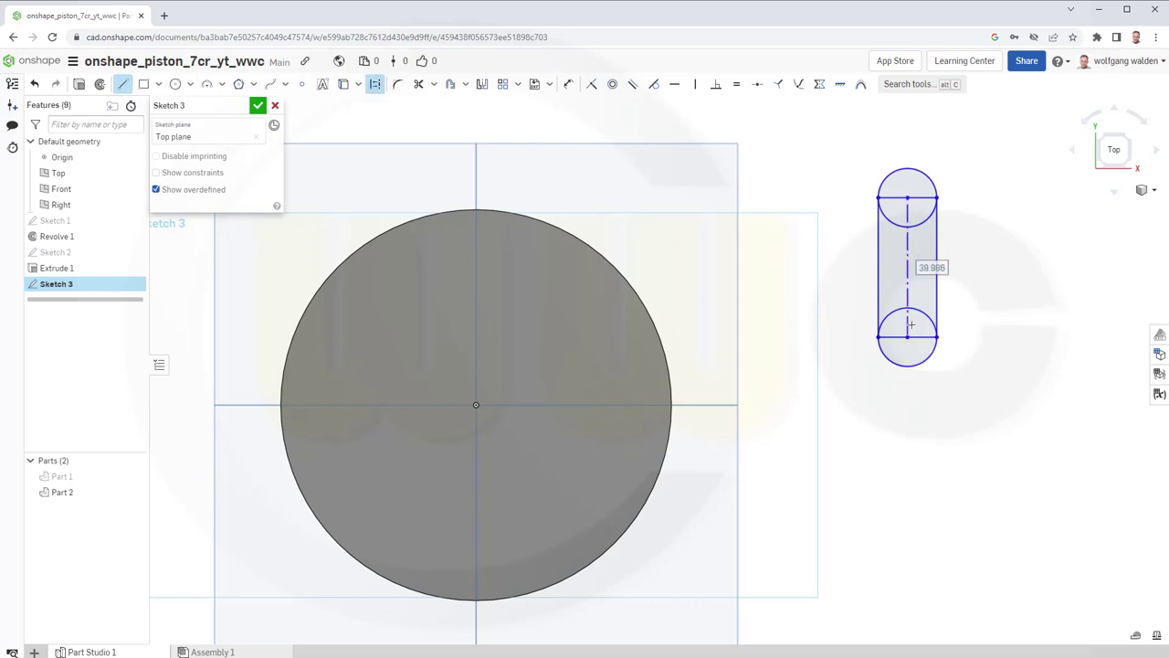
Finish the centre line as construction geometry and dimension the circle centres 55 mm apart
click(907, 336)
key(Escape)
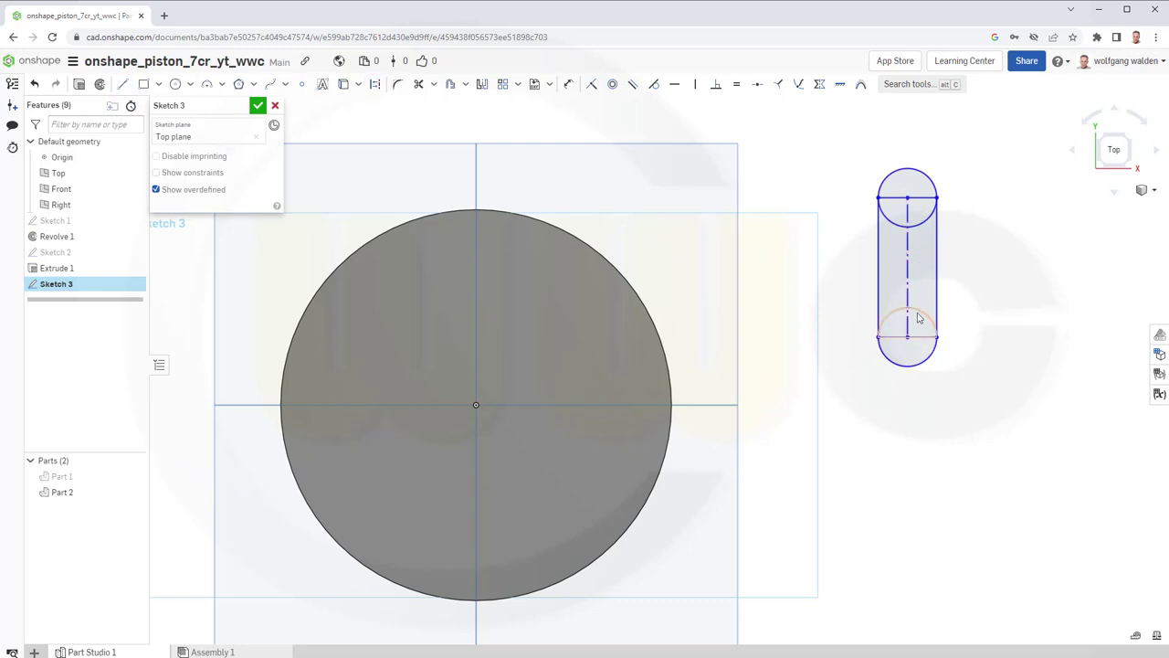
click(567, 85)
click(923, 317)
click(989, 270)
key(Return)
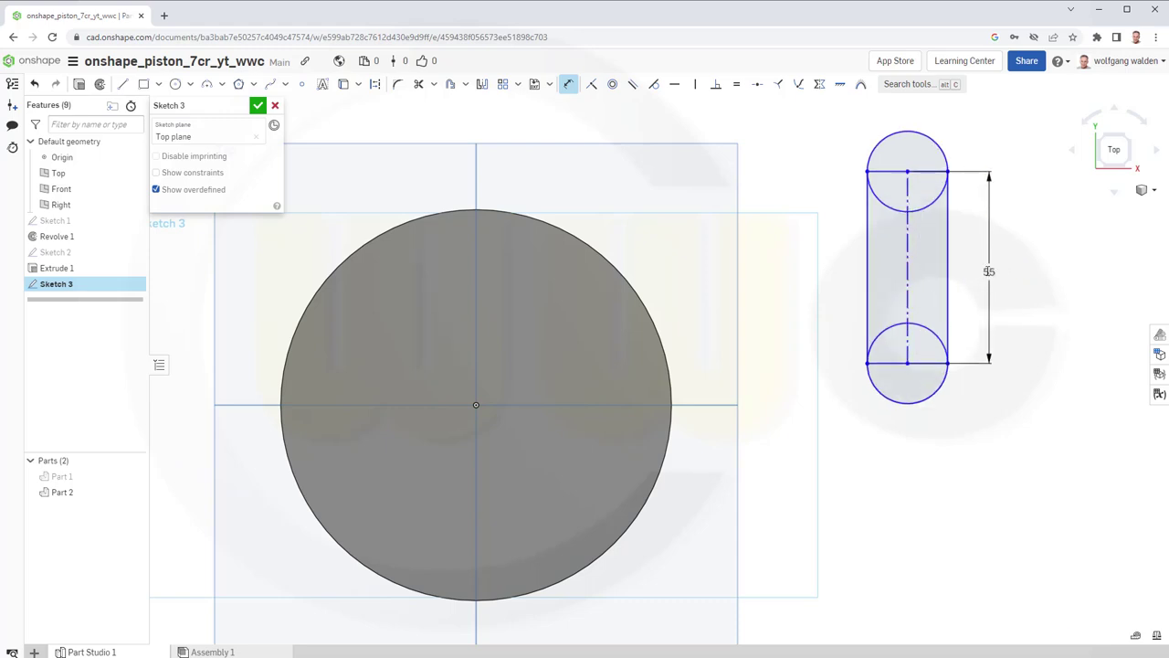
Dimension both the bottom and top circles to Ø50
click(879, 394)
click(854, 400)
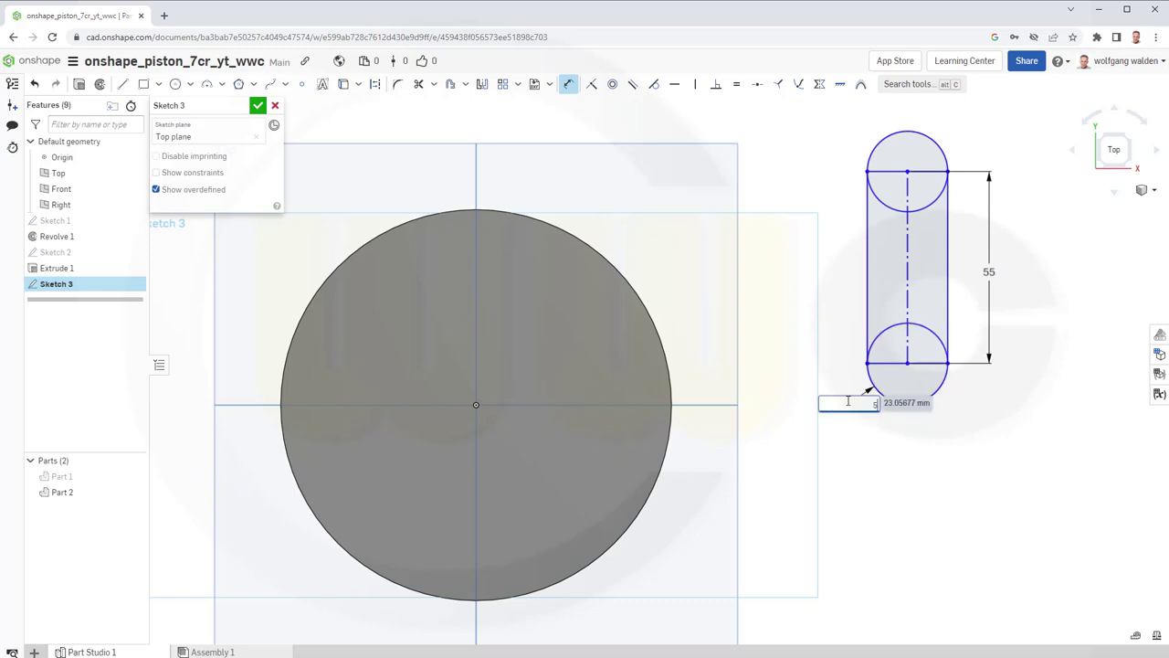
text(50)
key(Return)
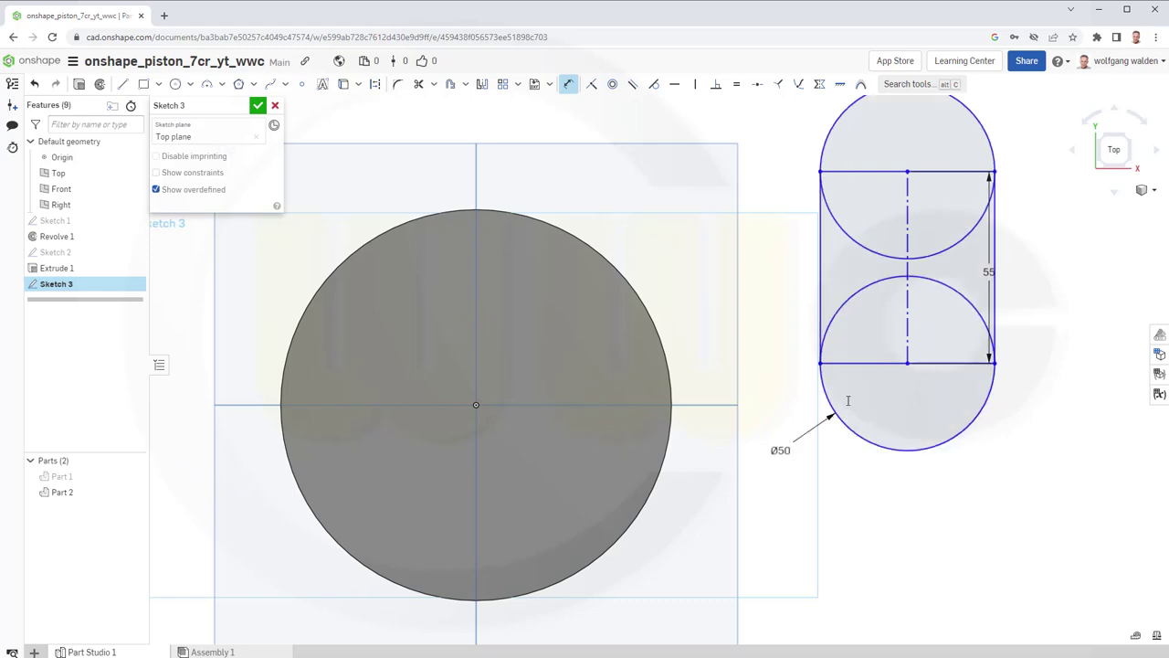
click(828, 211)
click(782, 213)
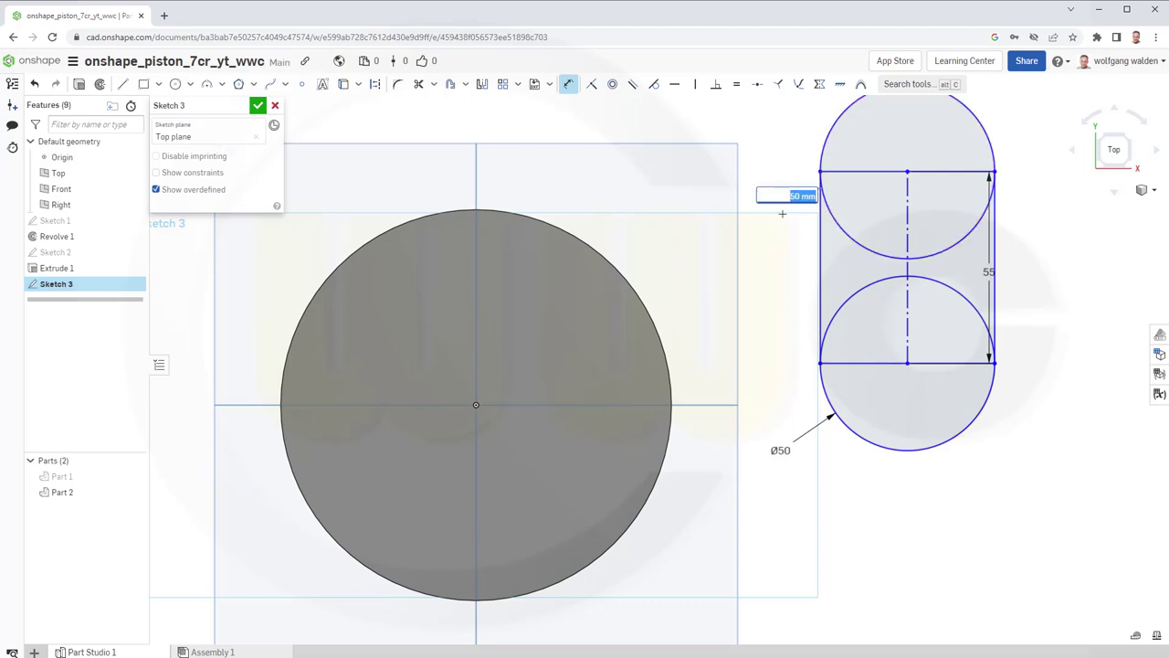
key(Return)
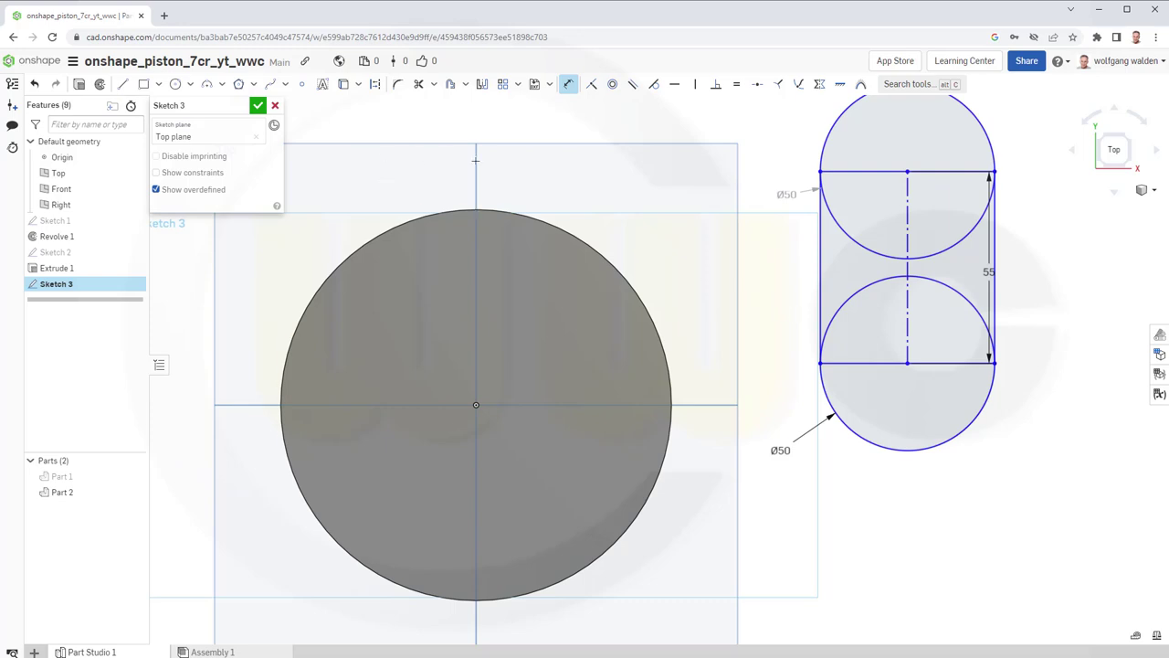
key(Escape)
Trim the inner arcs and line halves so only the rounded slot outline remains
click(418, 84)
mouse_move(875, 164)
mouse_down()
mouse_move(866, 300)
mouse_move(876, 398)
mouse_up()
mouse_move(949, 344)
mouse_down()
mouse_move(955, 271)
mouse_move(934, 140)
mouse_up()
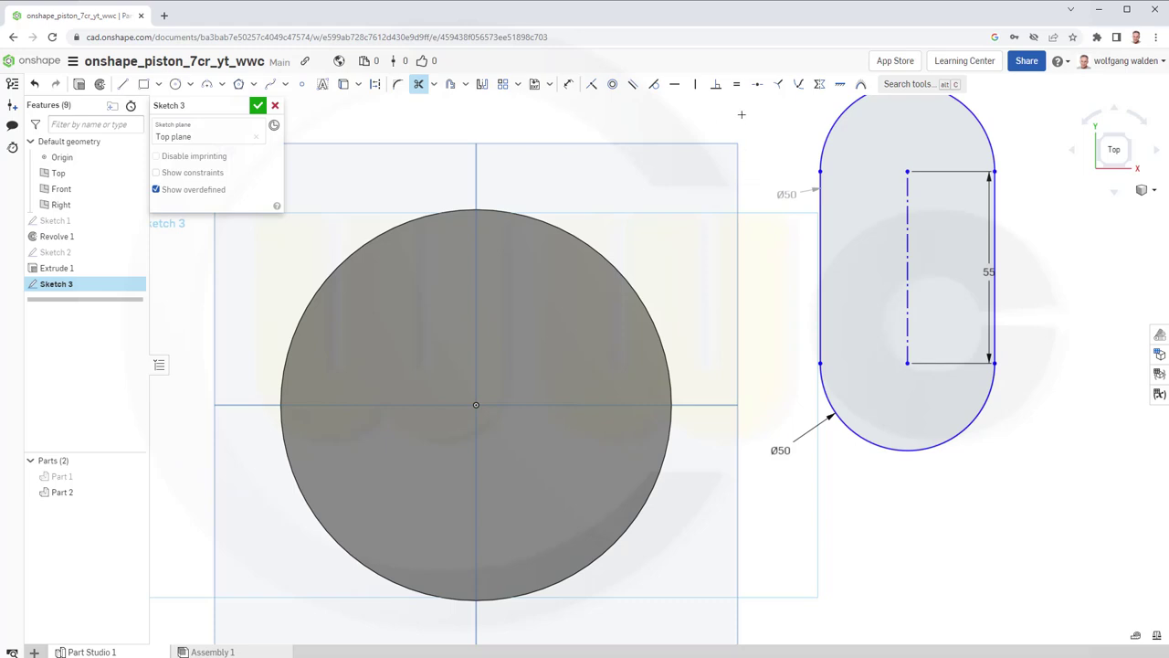
key(Escape)
Constrain the slot's centreline to have its midpoint on the origin and to be vertical
click(757, 84)
click(476, 404)
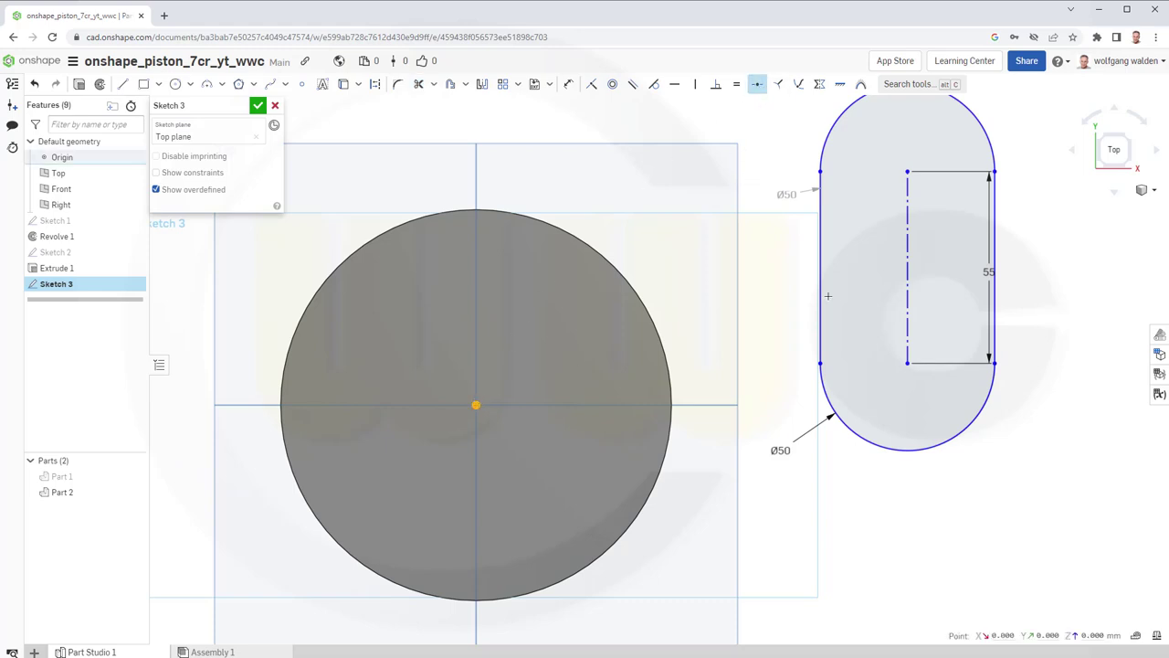
click(909, 267)
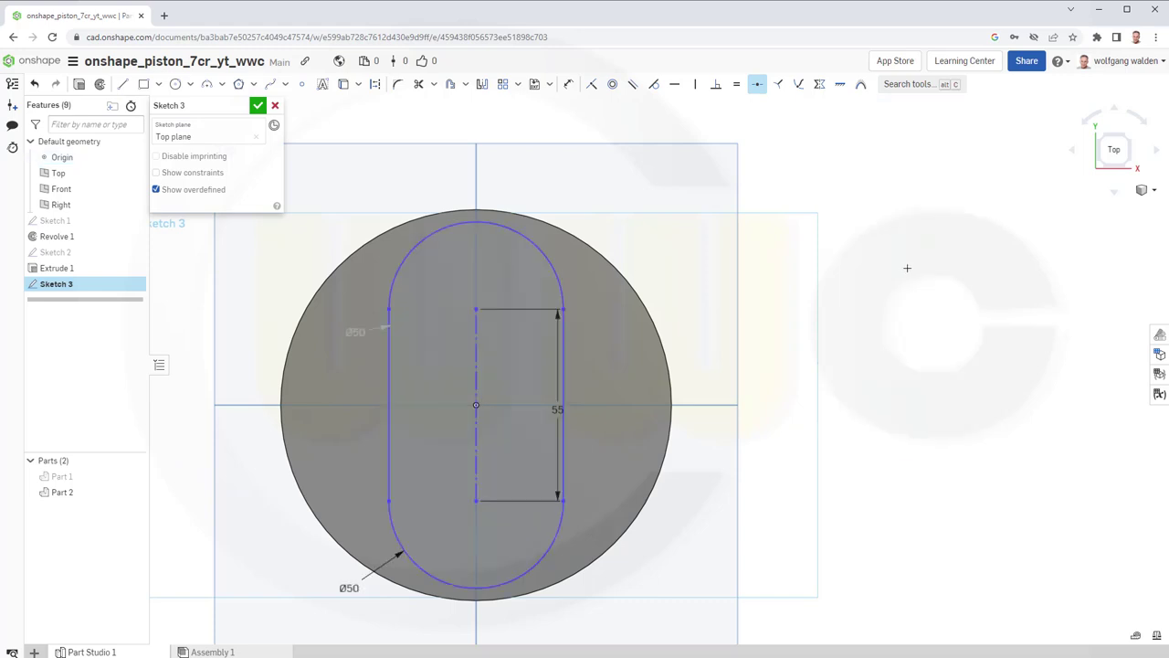
key(Escape)
click(694, 84)
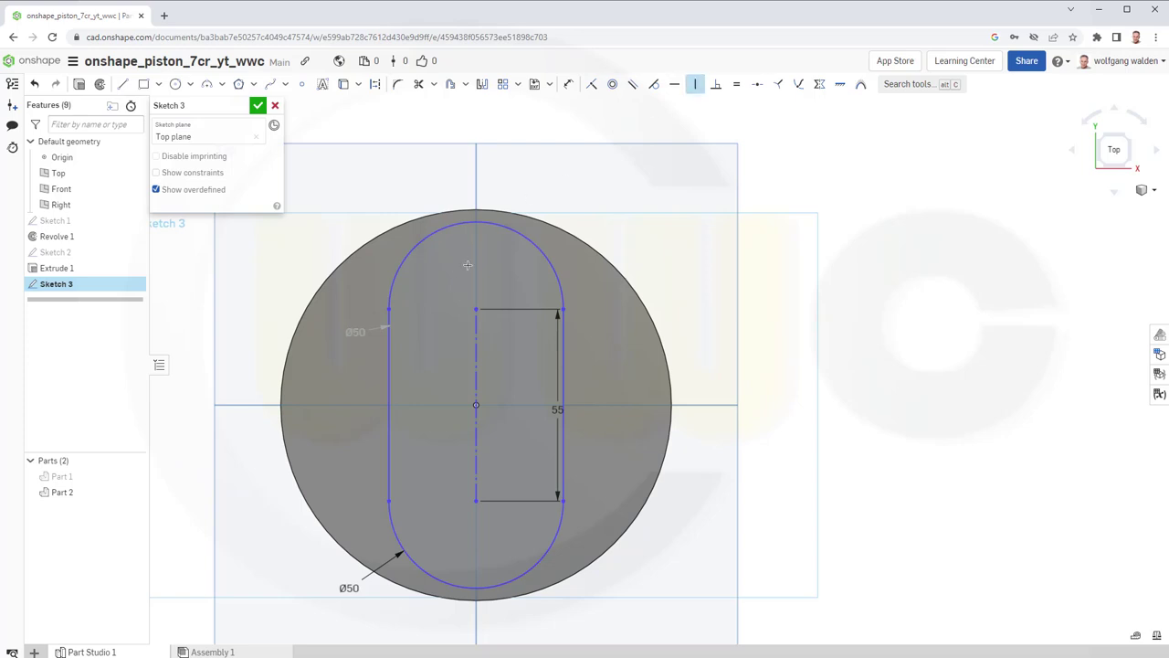
click(476, 350)
Close Sketch 3 and extrude the slot 60 mm as added material onto Part 2
click(258, 106)
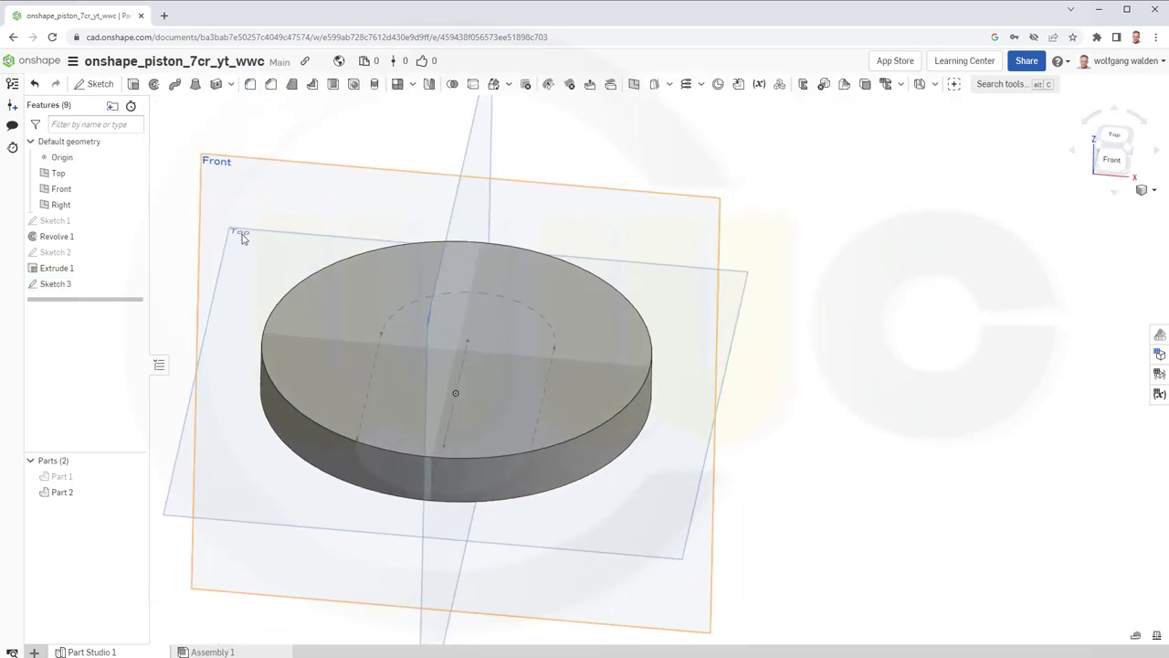
click(56, 283)
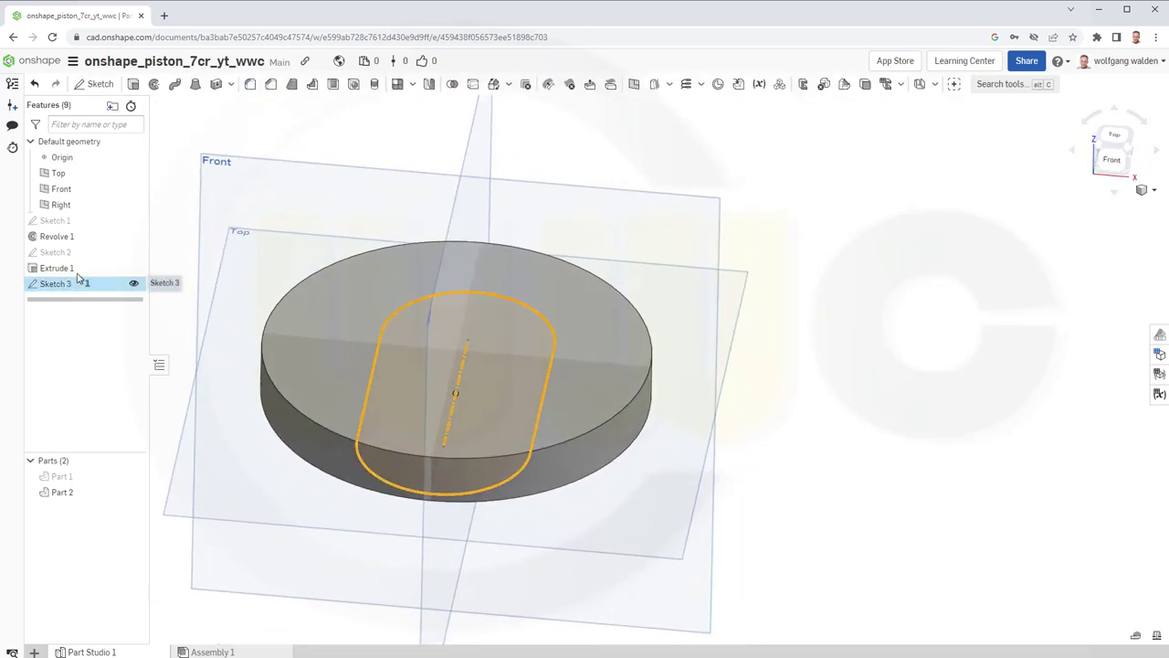
click(133, 84)
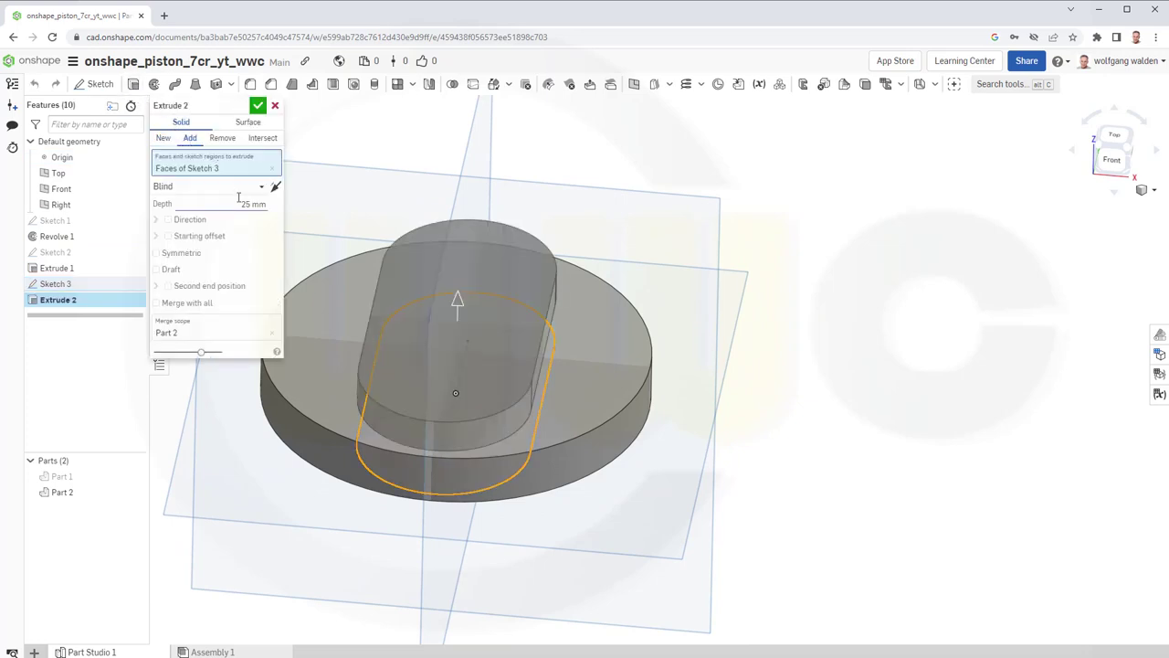
drag(241, 203, 288, 206)
text(60)
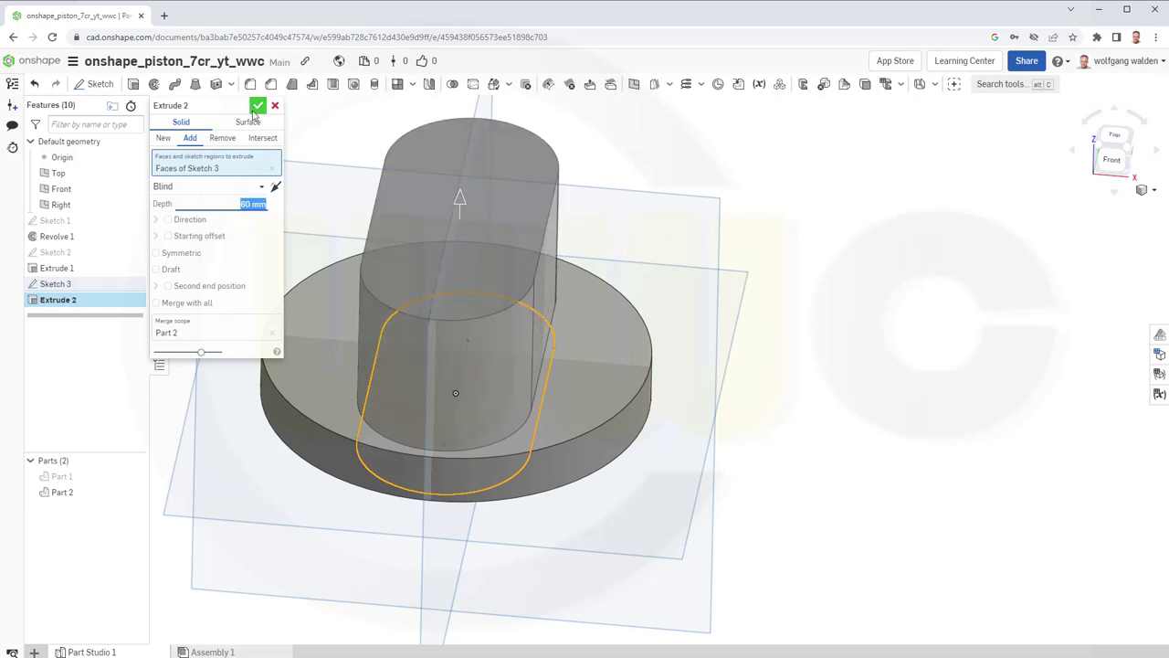
click(258, 106)
right_drag(436, 288, 372, 284)
Start a sketch on the Right plane and draw a Ø15 circle
click(98, 85)
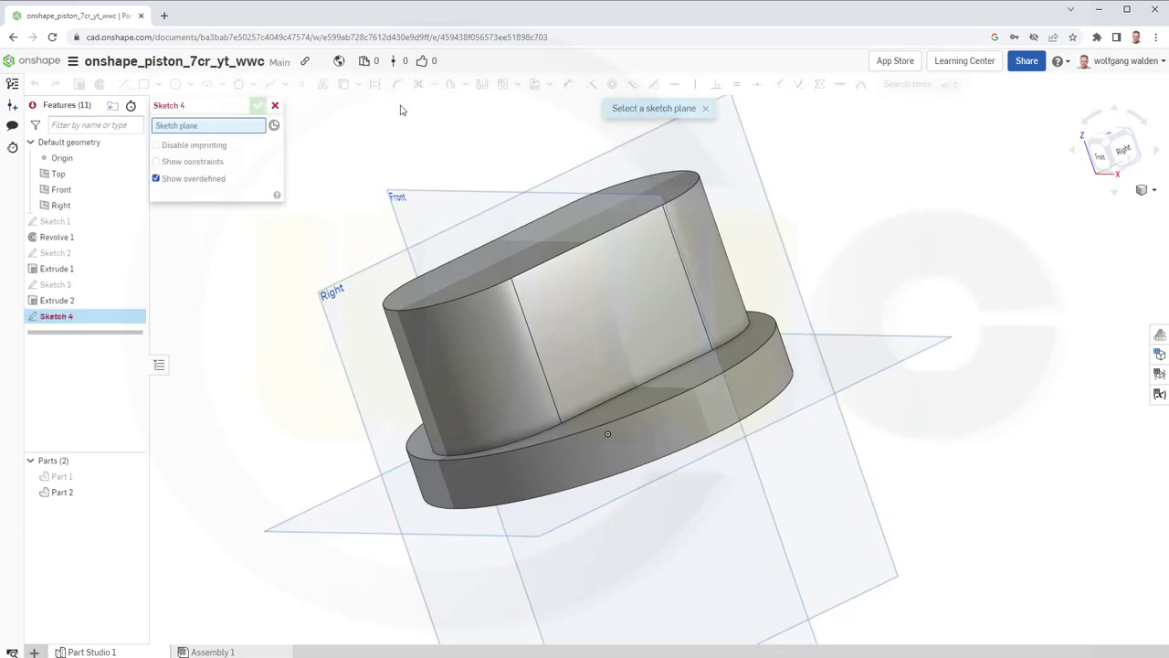
click(617, 152)
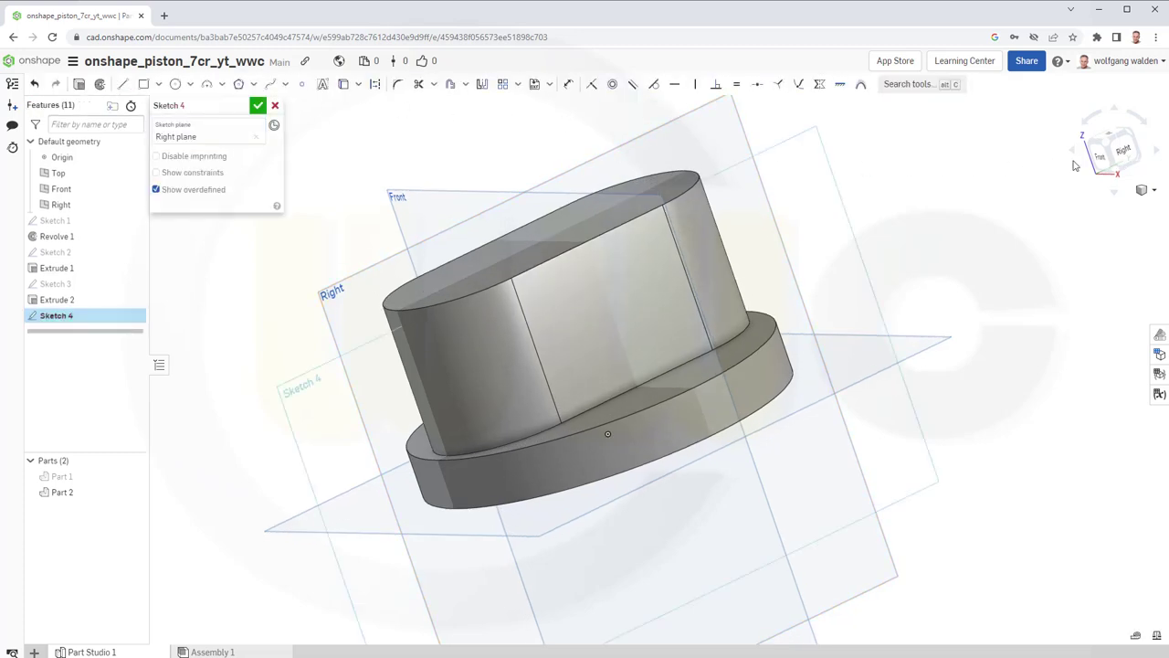
click(1108, 161)
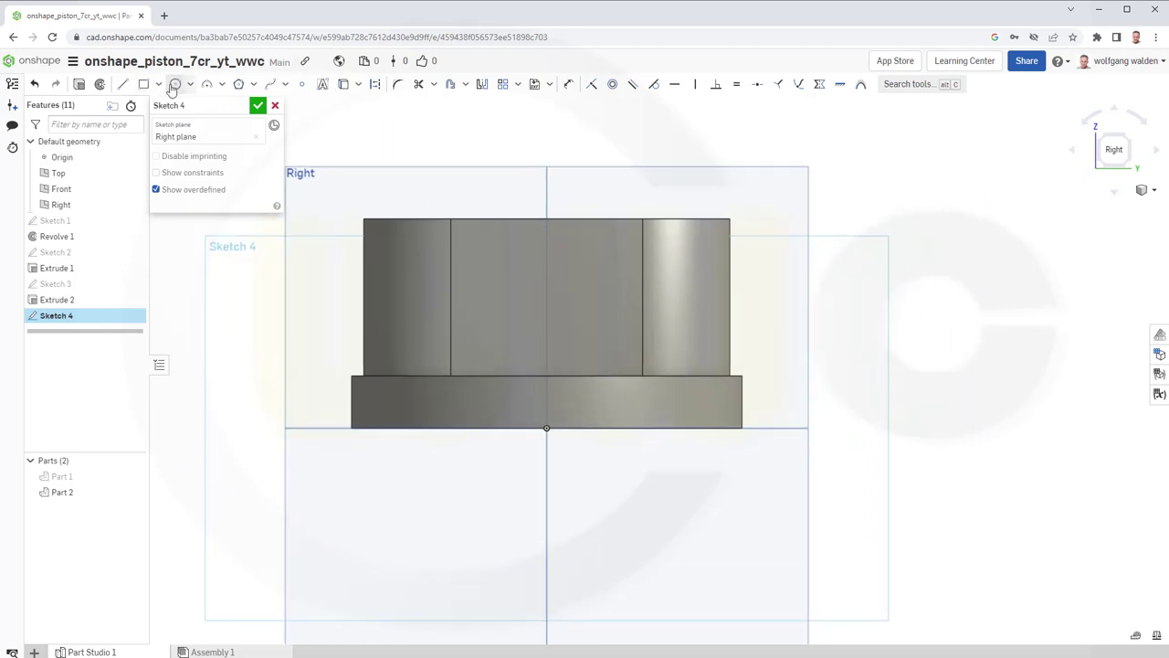
click(175, 85)
click(927, 294)
click(949, 314)
text(15)
key(Return)
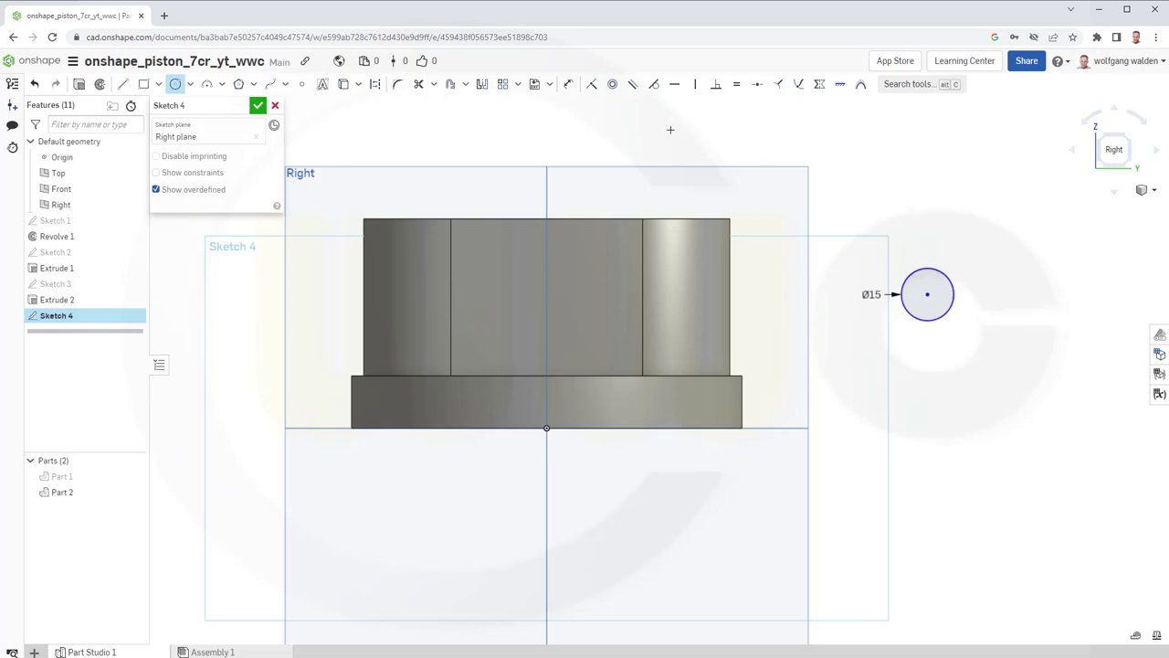
Dimension the circle centre 33 mm above the origin and align it vertically with it
click(567, 84)
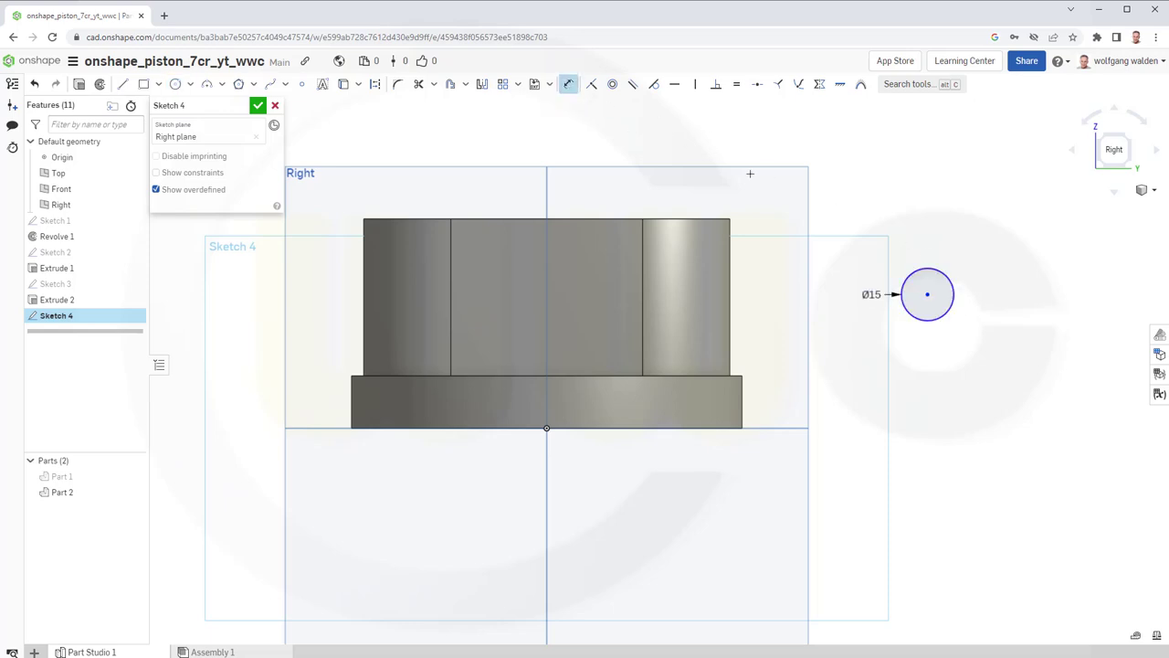
click(929, 295)
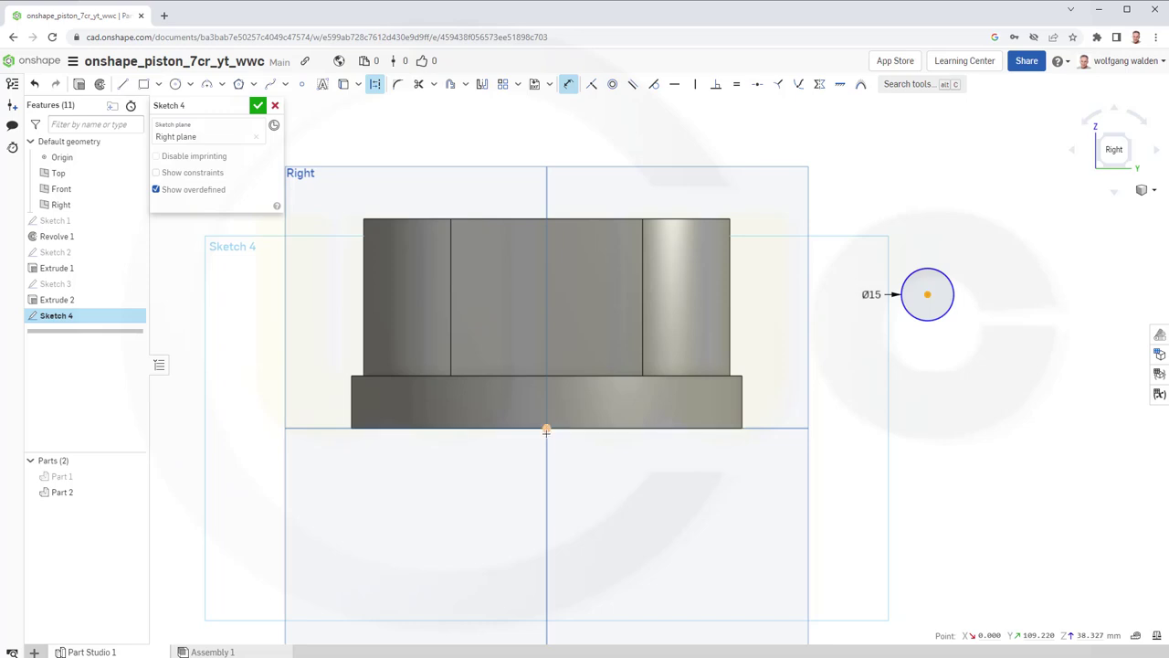
click(546, 428)
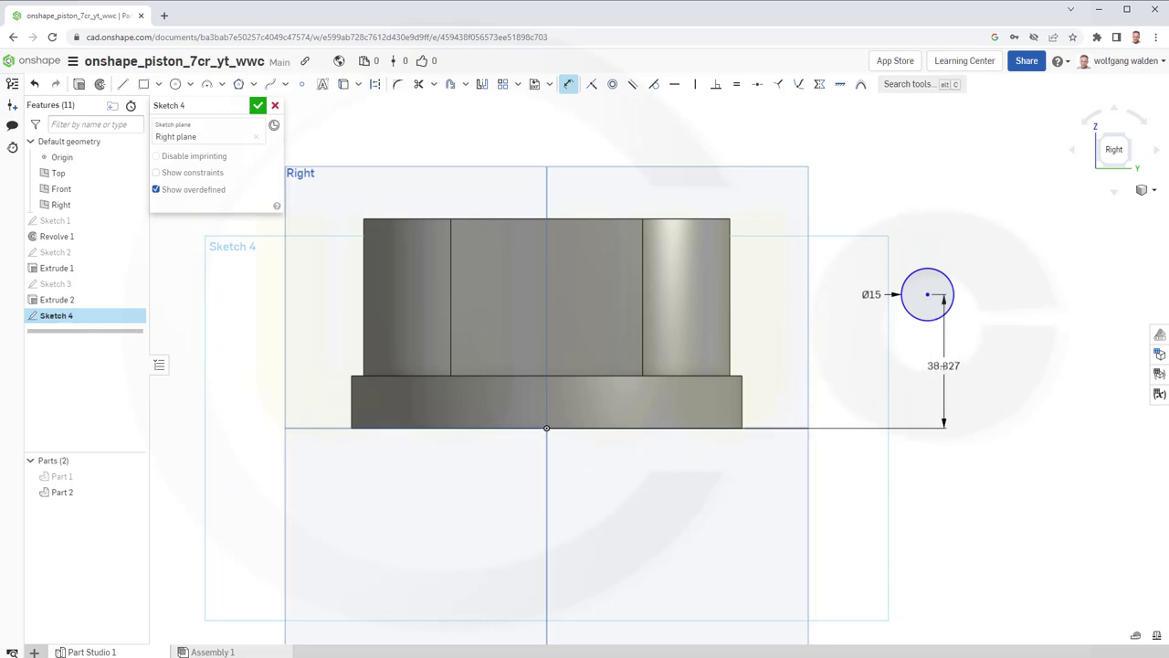
click(939, 365)
text(33)
key(Return)
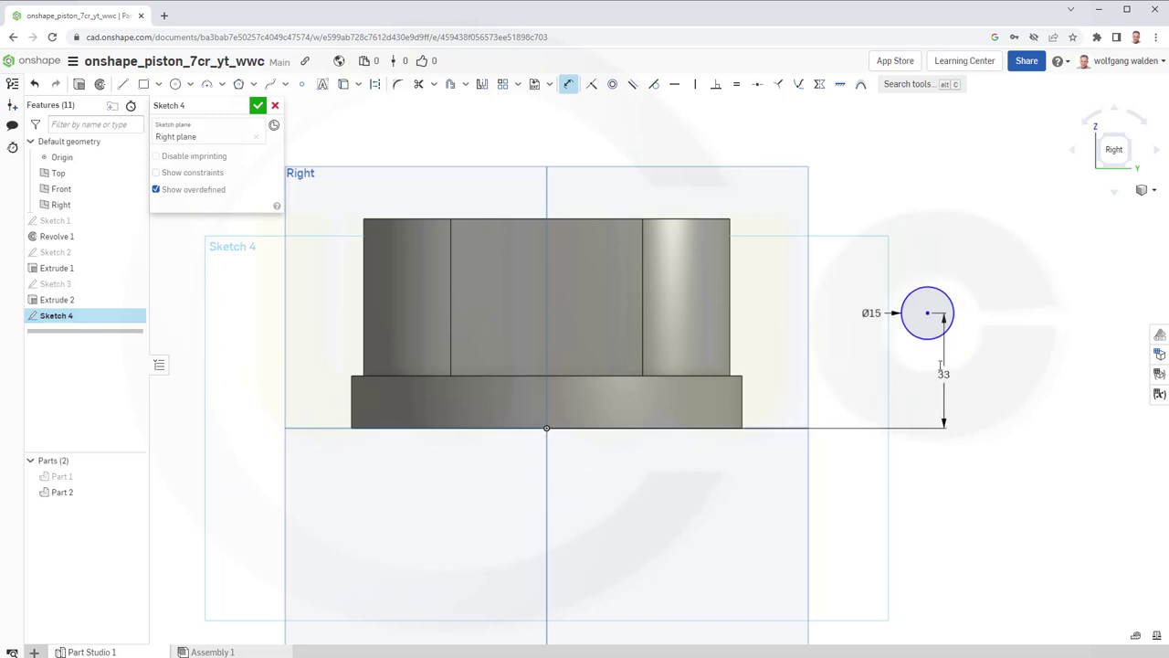
click(695, 84)
click(926, 313)
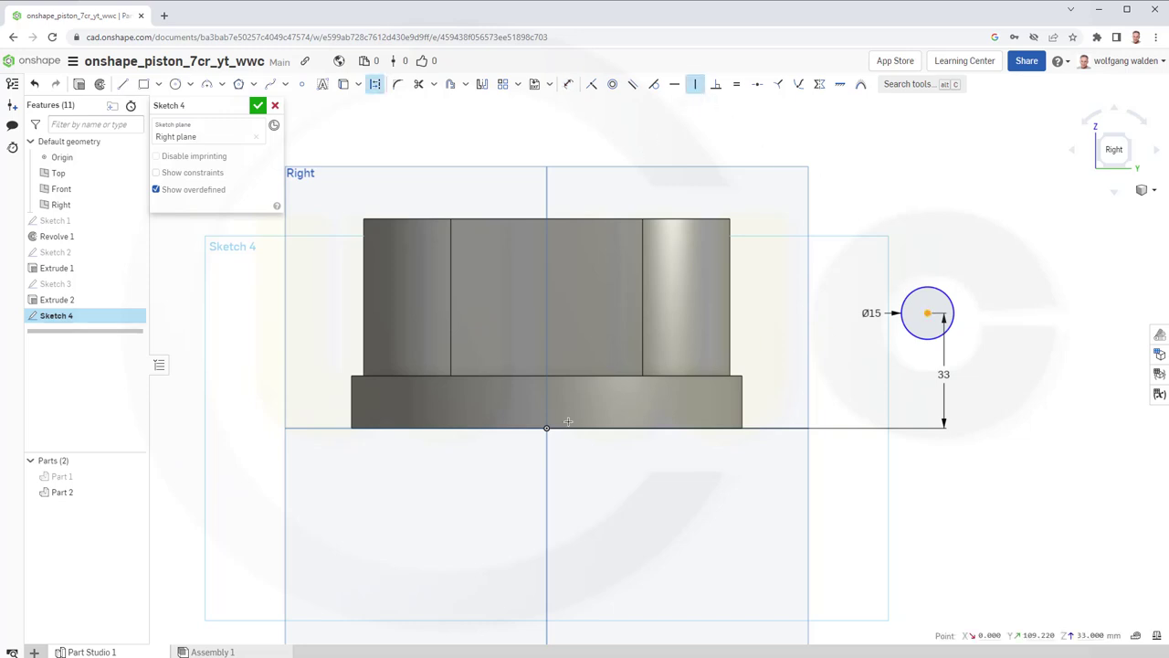
click(547, 428)
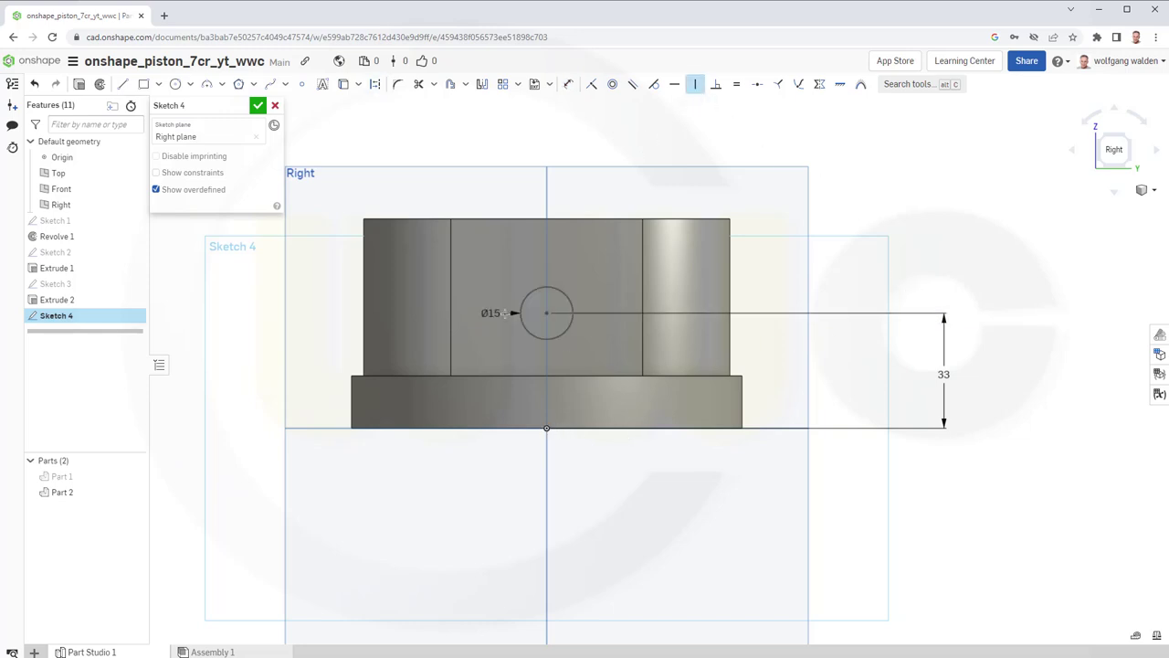
Extrude the Ø15 circle in Sketch 4 symmetrically to a 140 mm depth
click(258, 106)
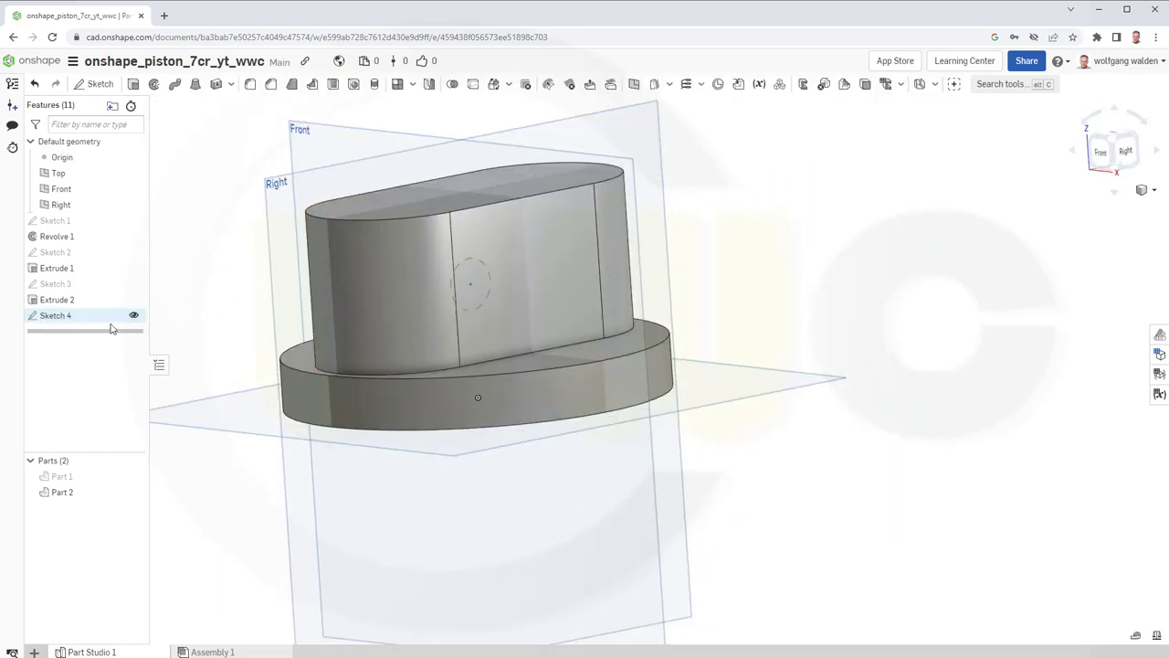
click(64, 315)
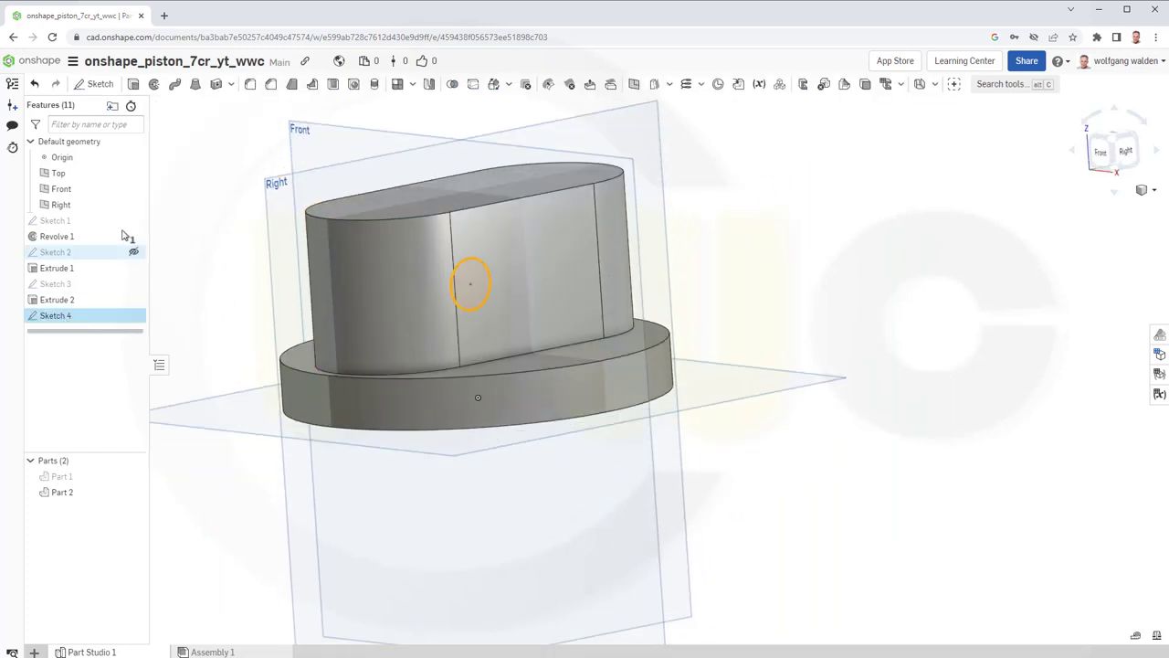
click(132, 85)
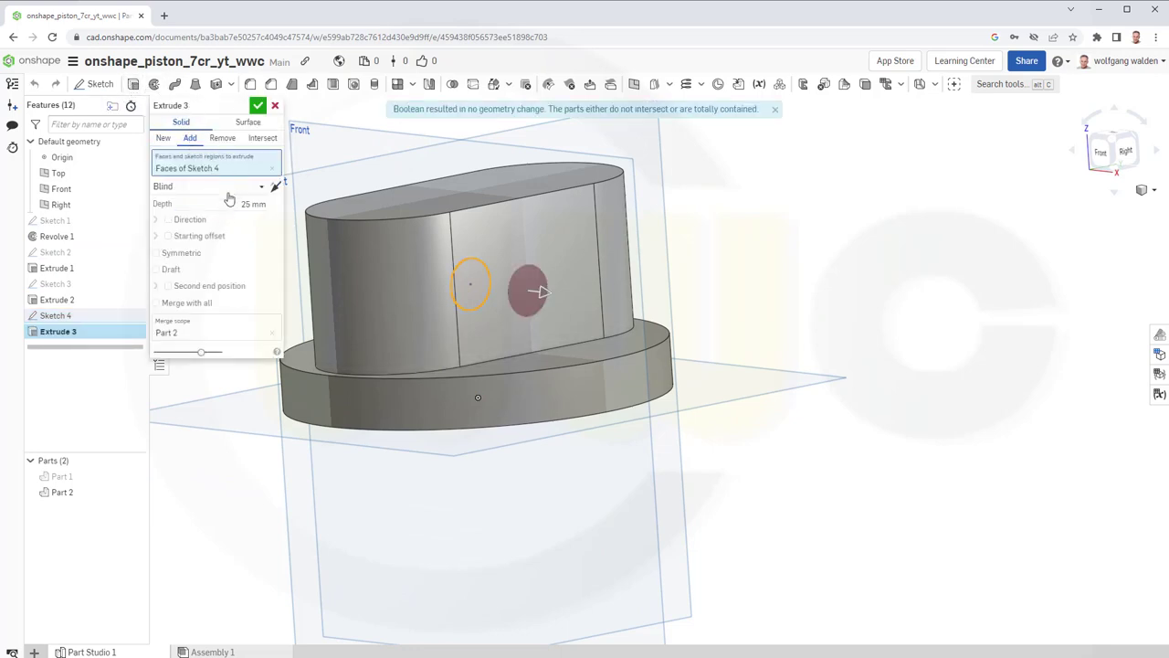
click(157, 253)
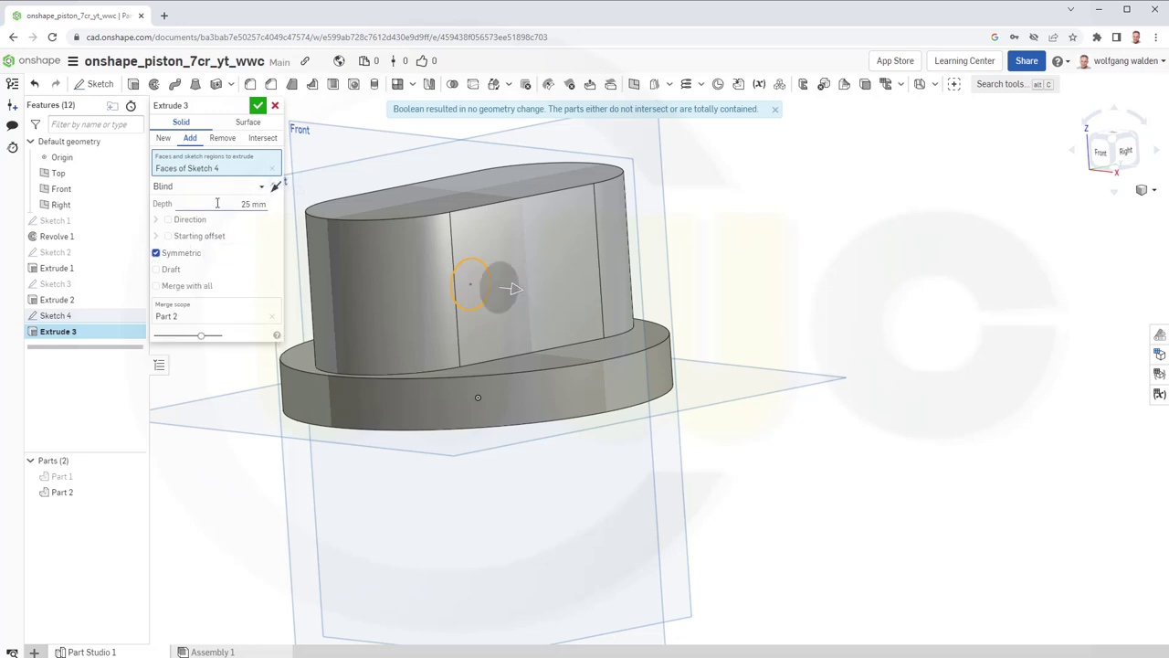
text(1)
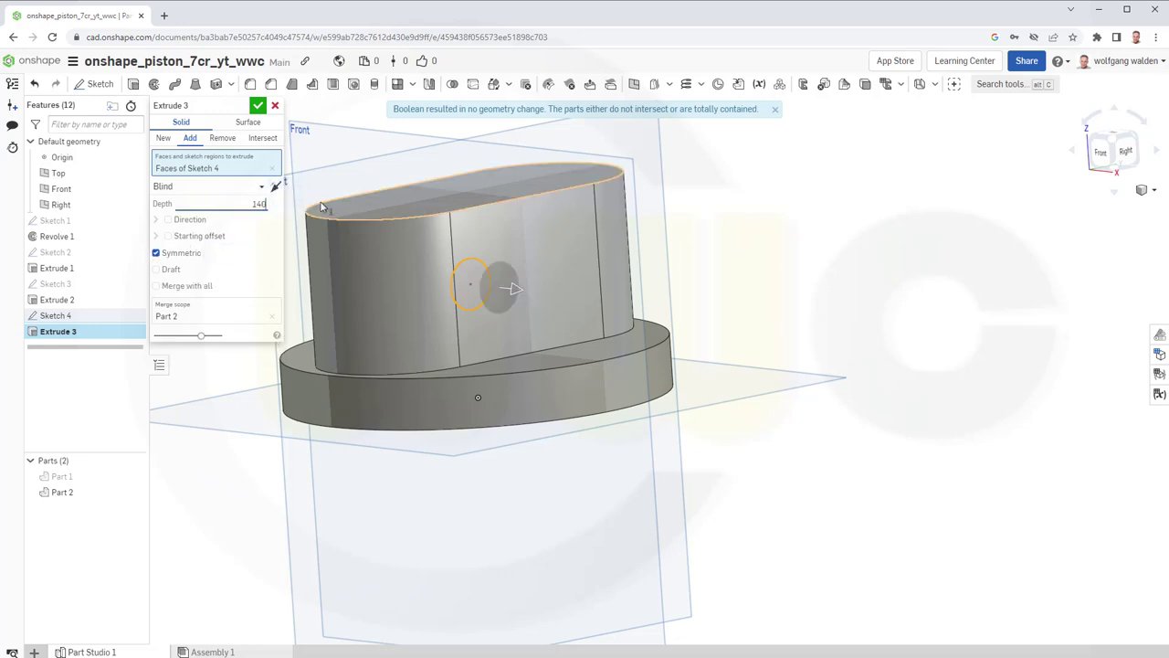
text(40)
key(Return)
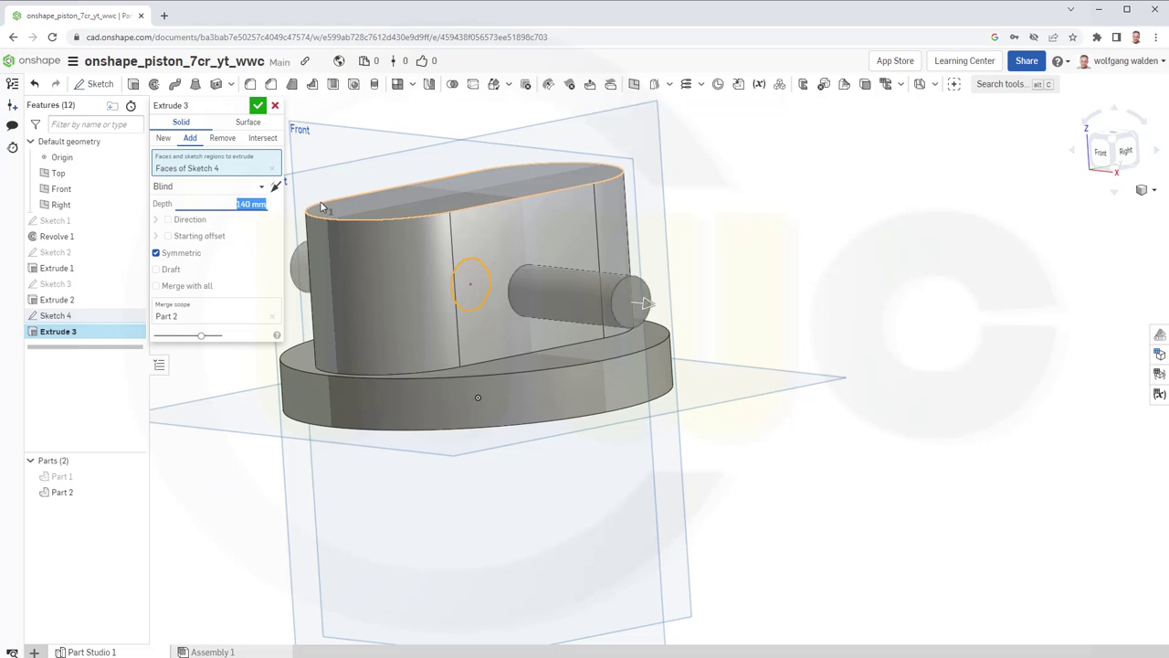
click(257, 107)
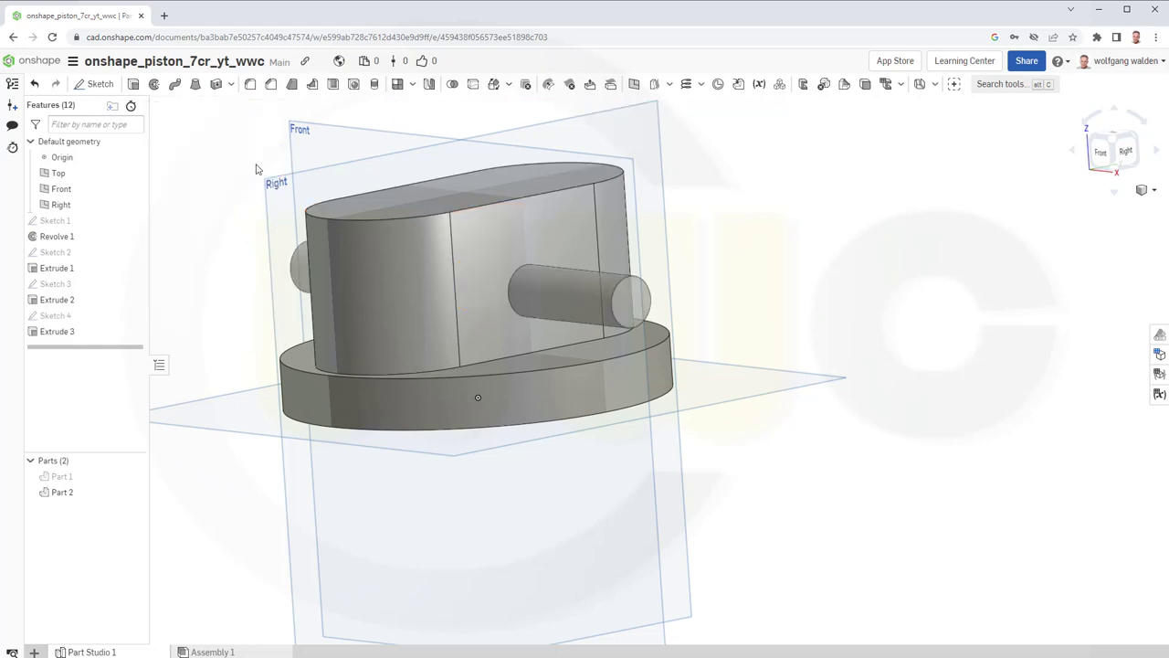
Unhide Part 1 and Boolean-subtract Part 2 (tool) from Part 1 (target)
click(134, 477)
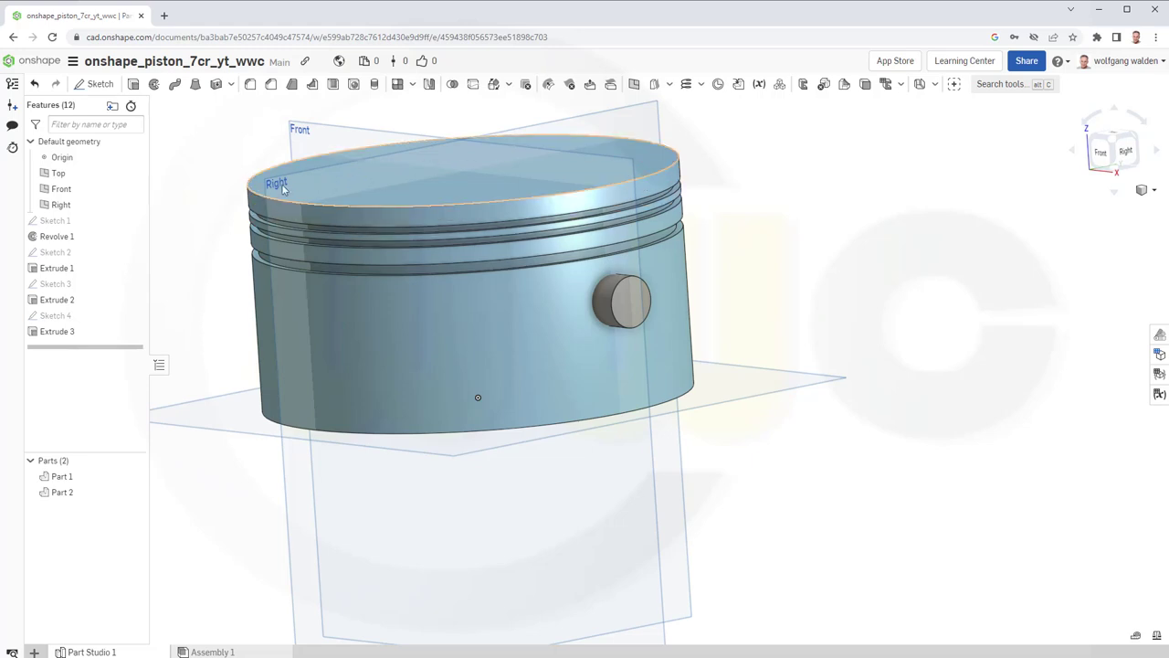
click(452, 83)
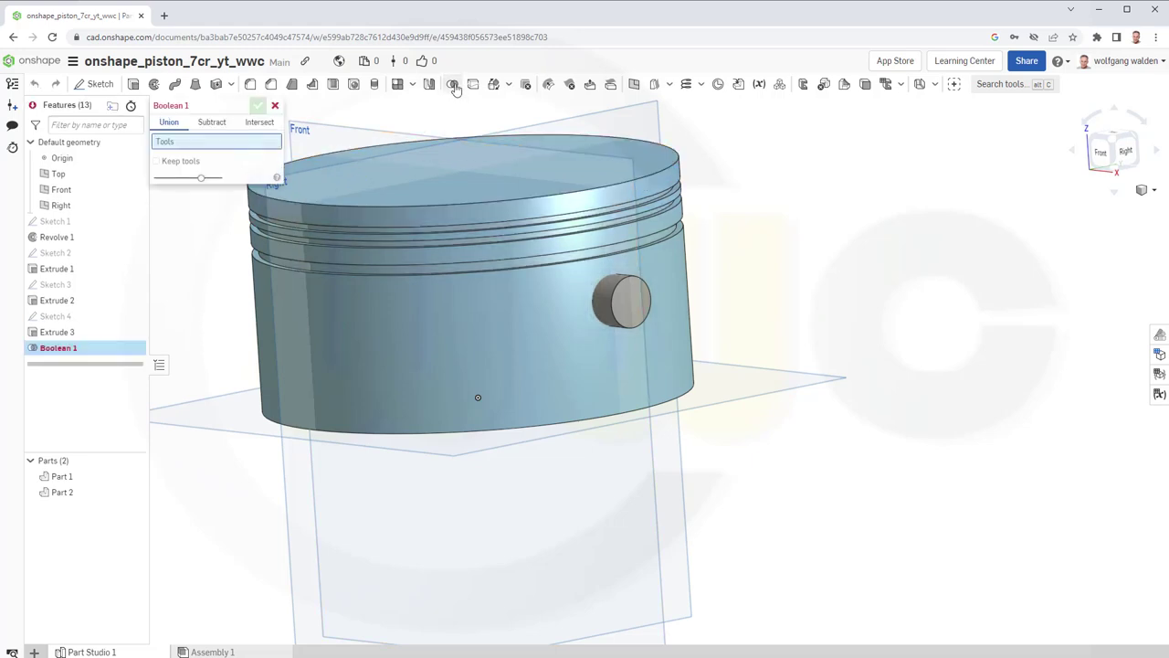
click(211, 122)
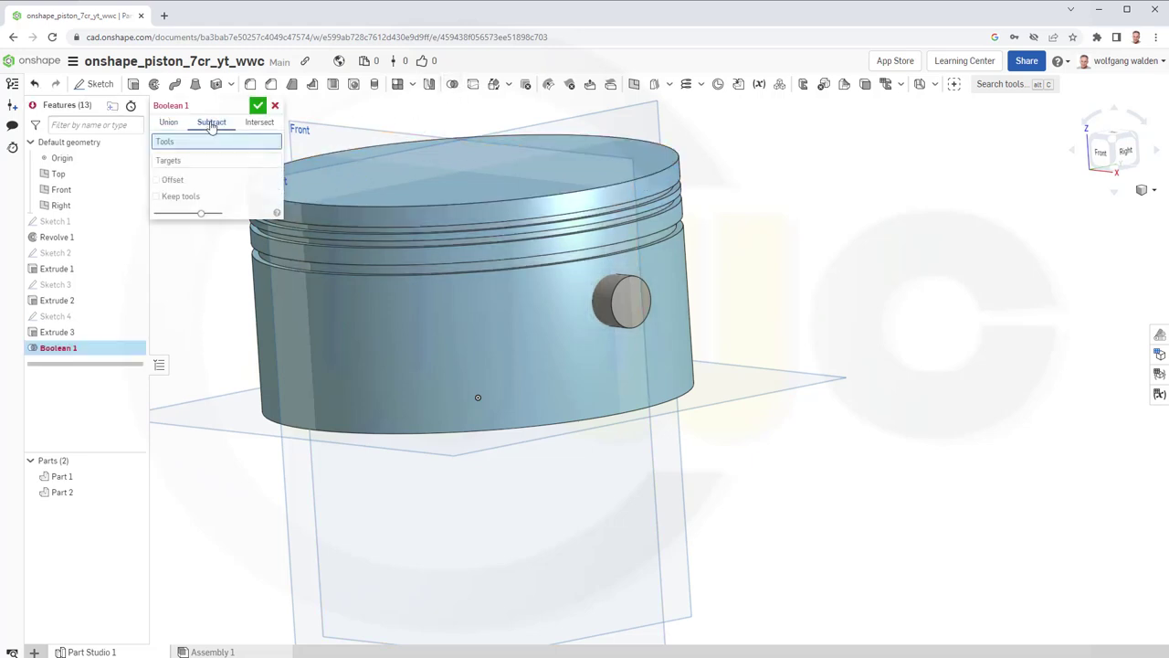
click(624, 312)
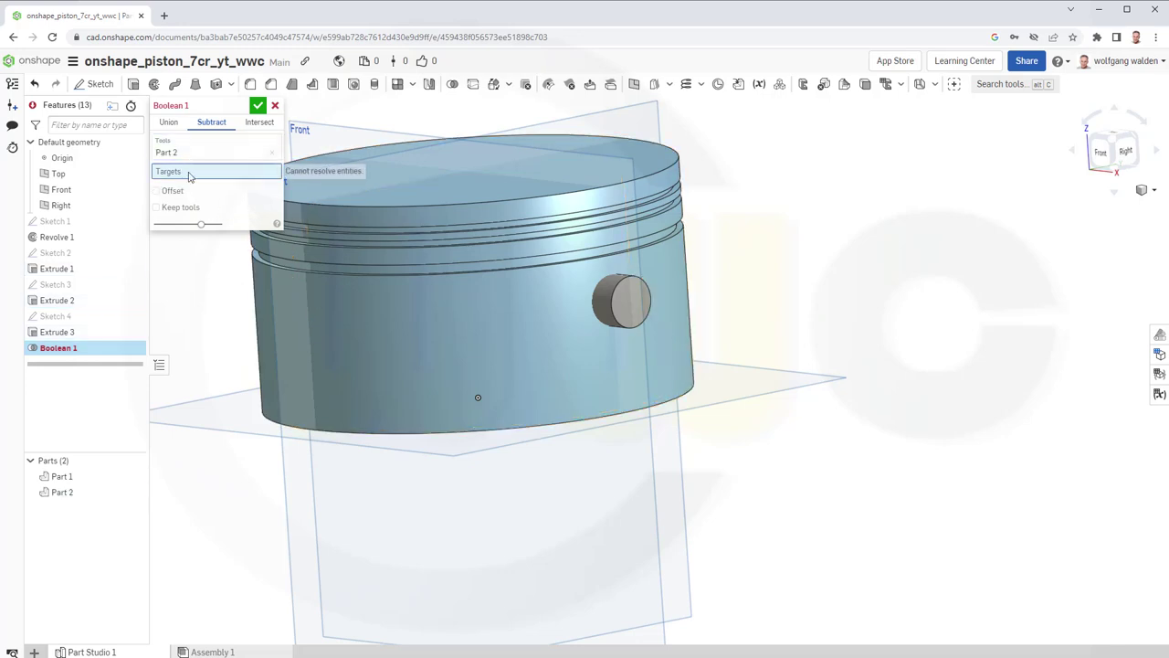
click(346, 215)
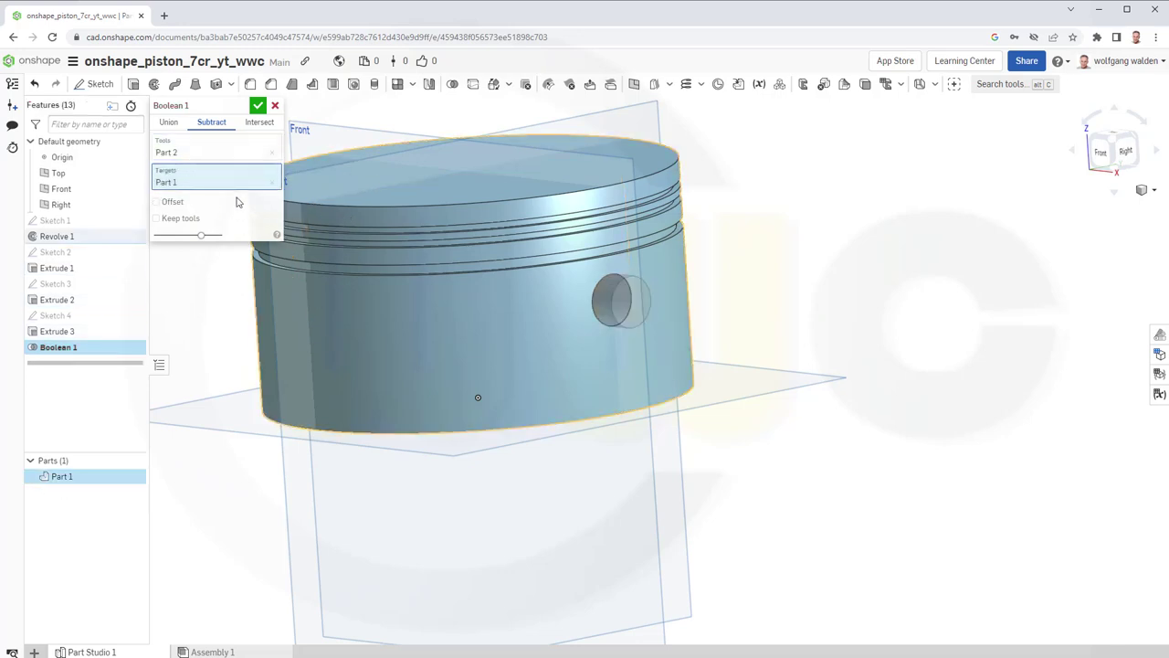
click(258, 106)
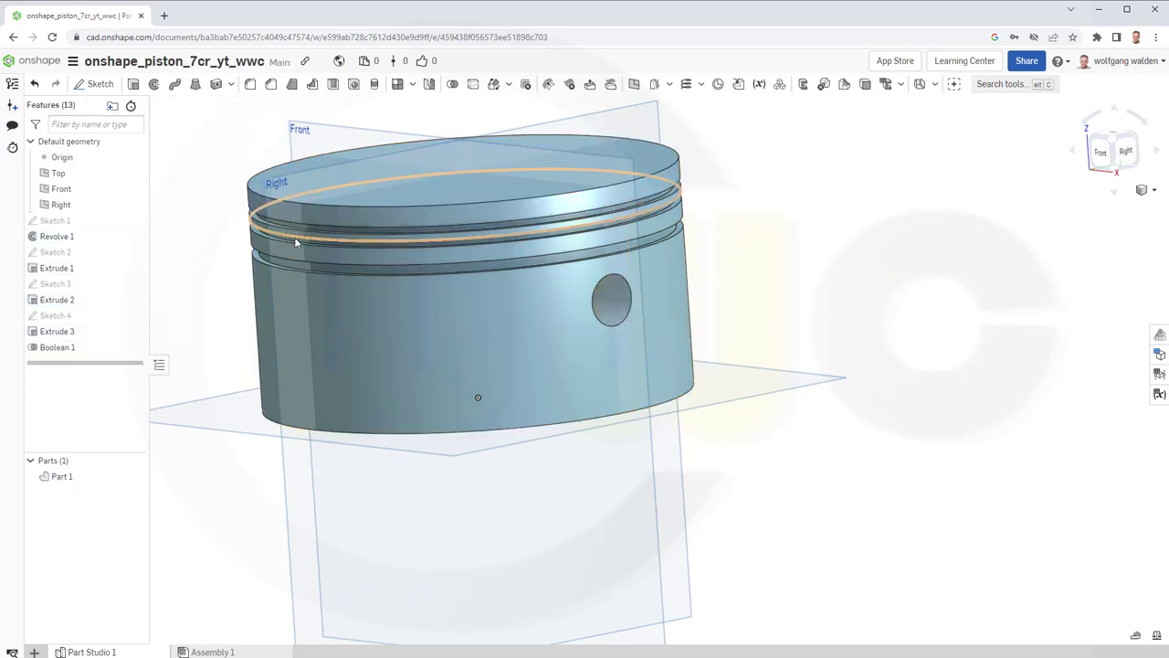
right_drag(294, 236, 465, 383)
right_drag(621, 421, 663, 445)
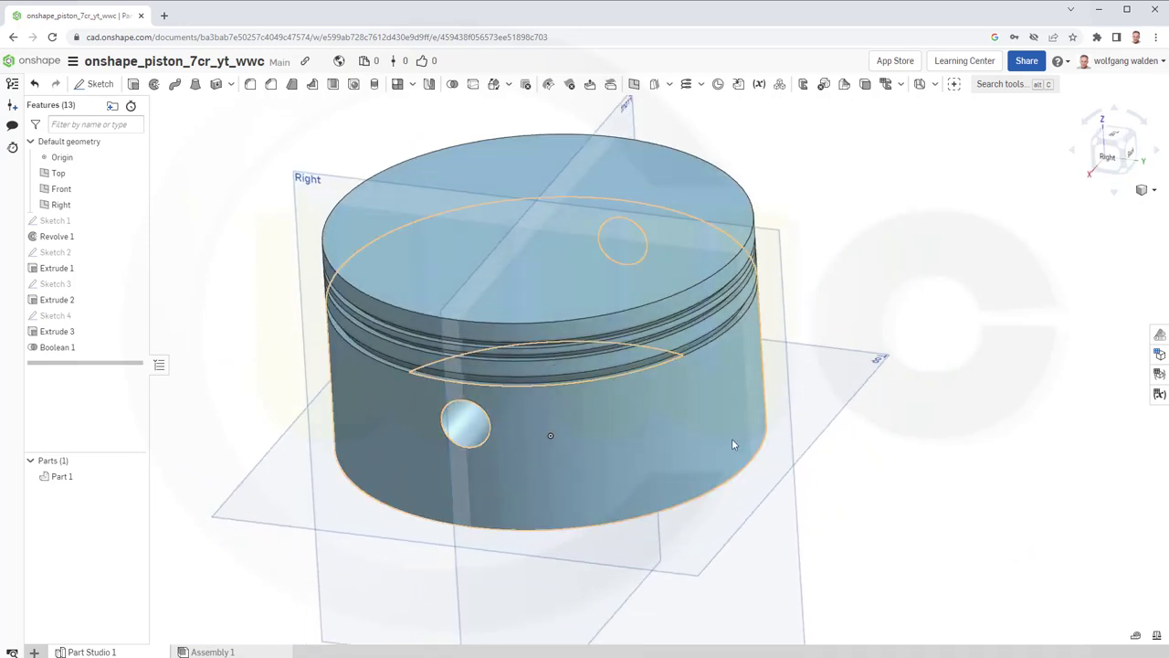